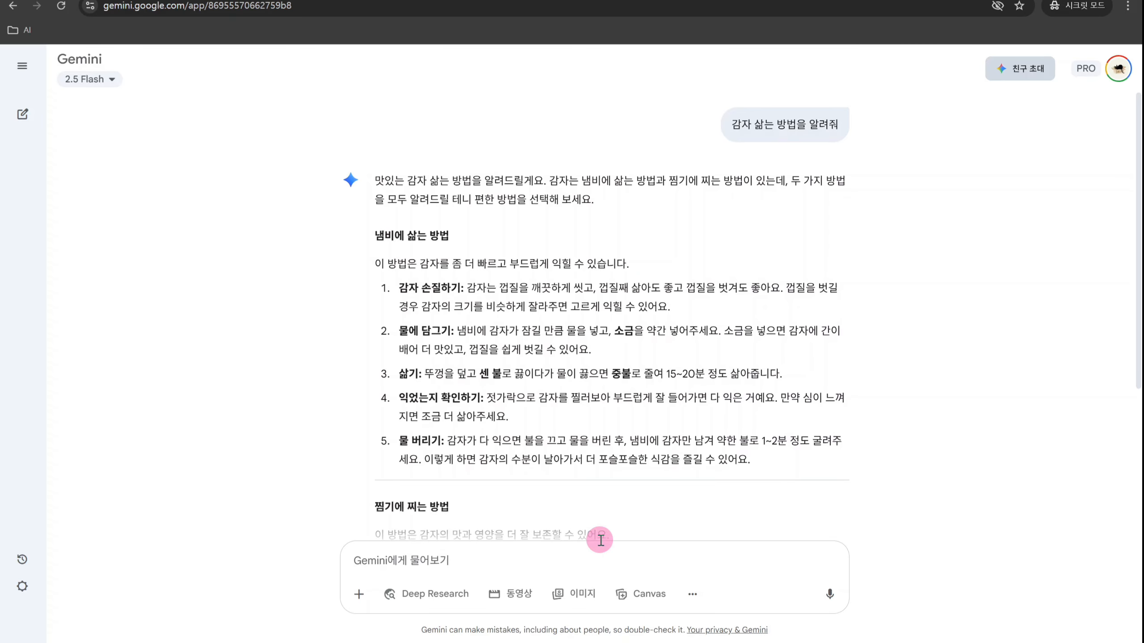
Read through the potato-boiling answer and run a double-check of the response against Google Search
scroll(793, 277, "down", 5)
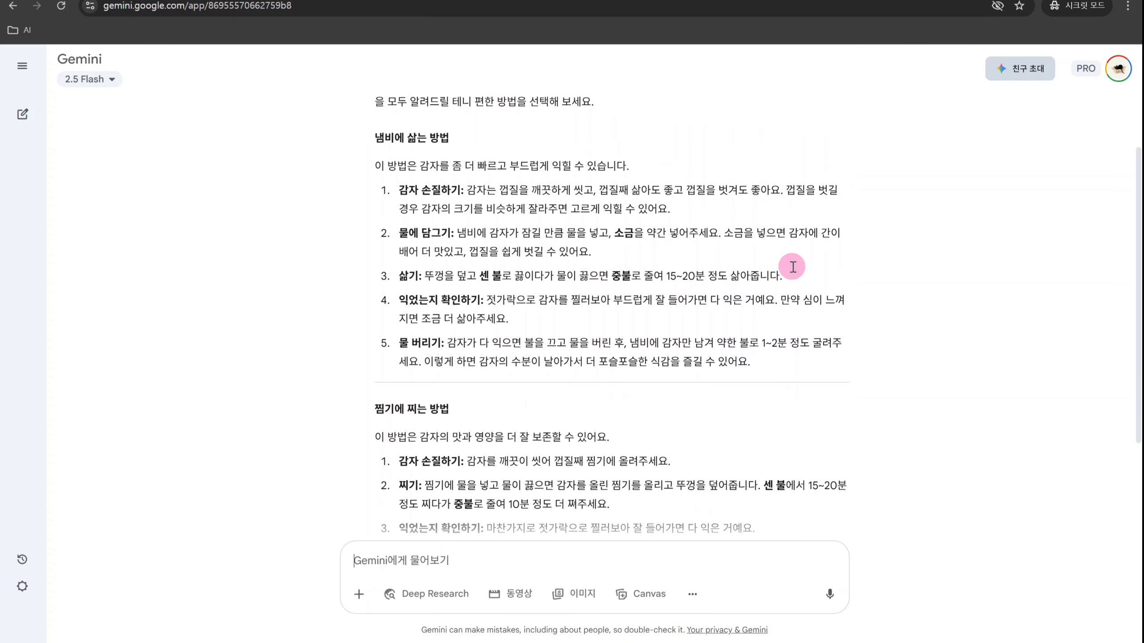
scroll(789, 264, "up", 3)
scroll(788, 262, "up", 3)
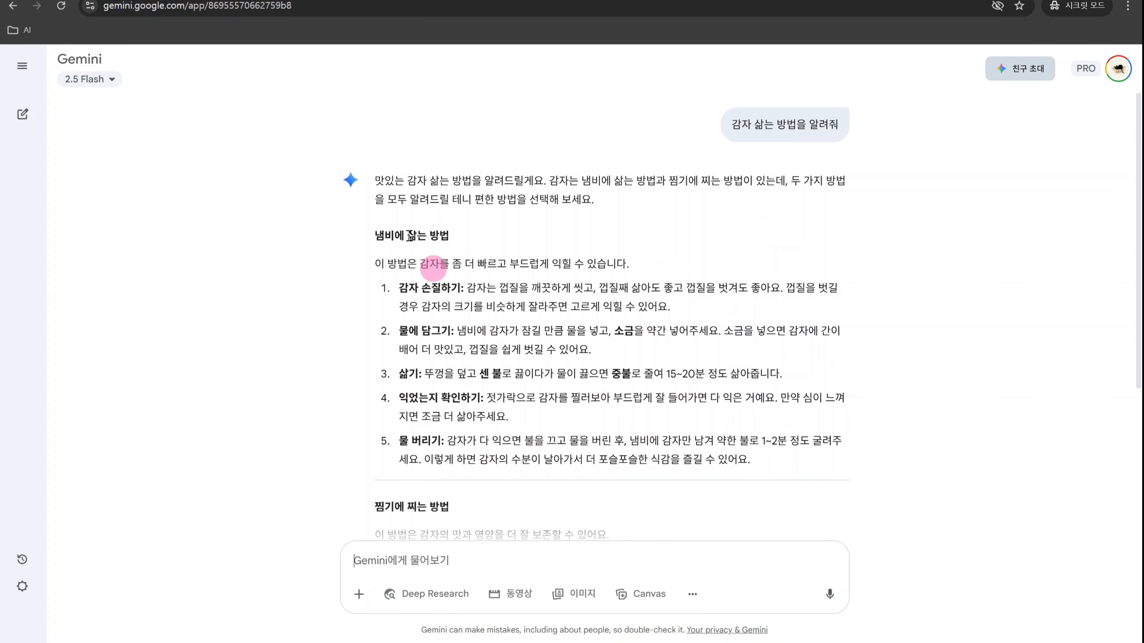
scroll(570, 290, "down", 5)
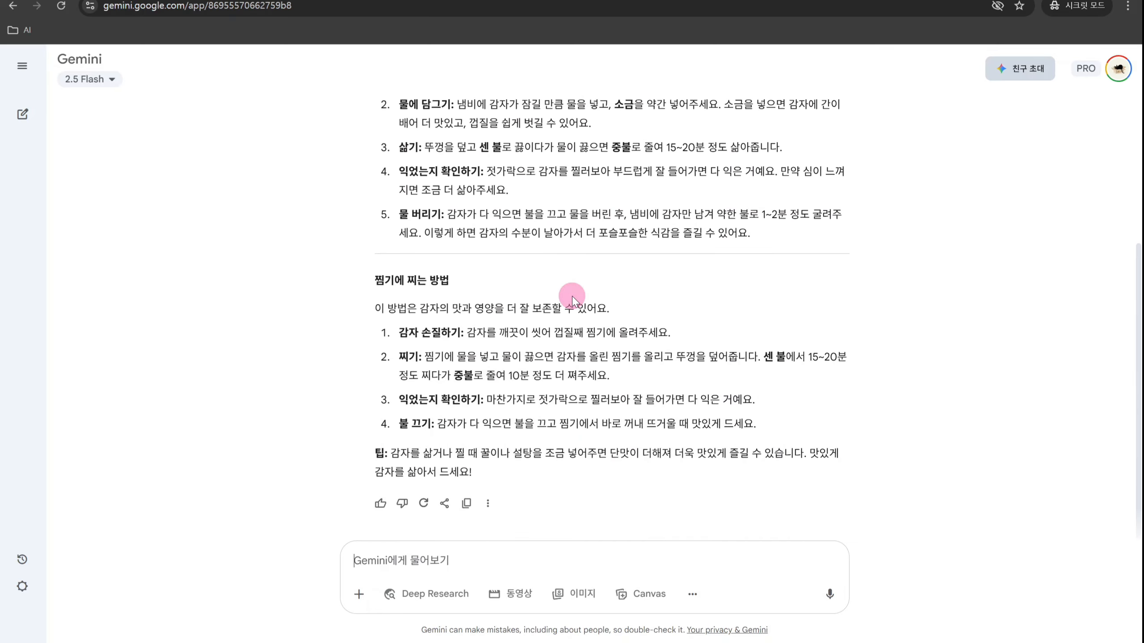
left_click(489, 504)
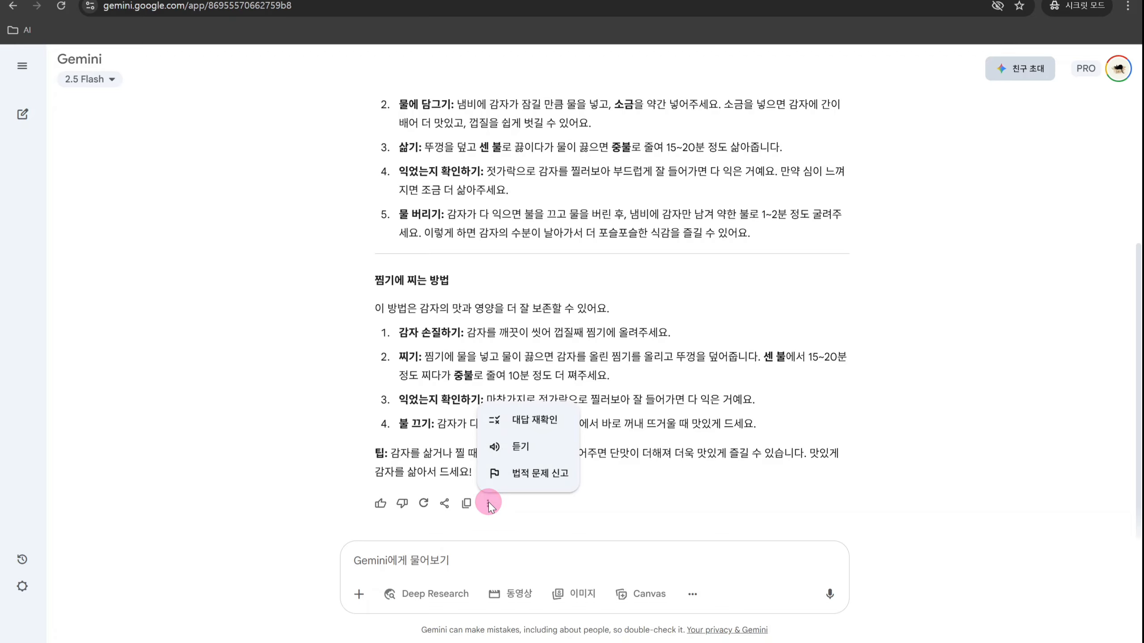
left_click(536, 425)
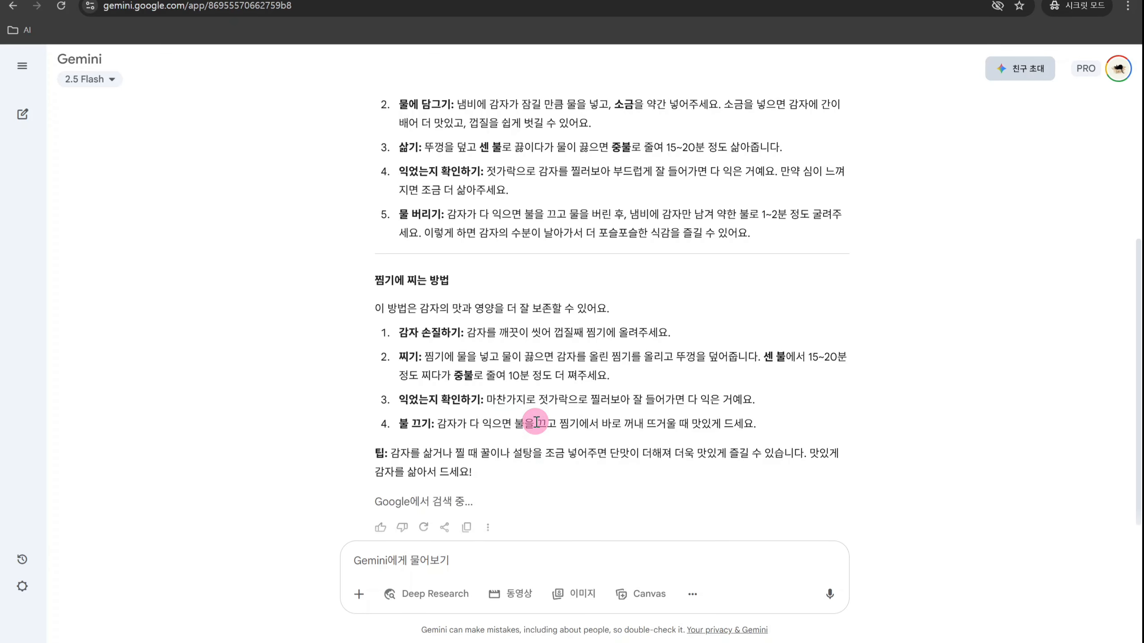
Review the double-checked answer and read the explanation of what its highlight colours mean
scroll(676, 400, "up", 5)
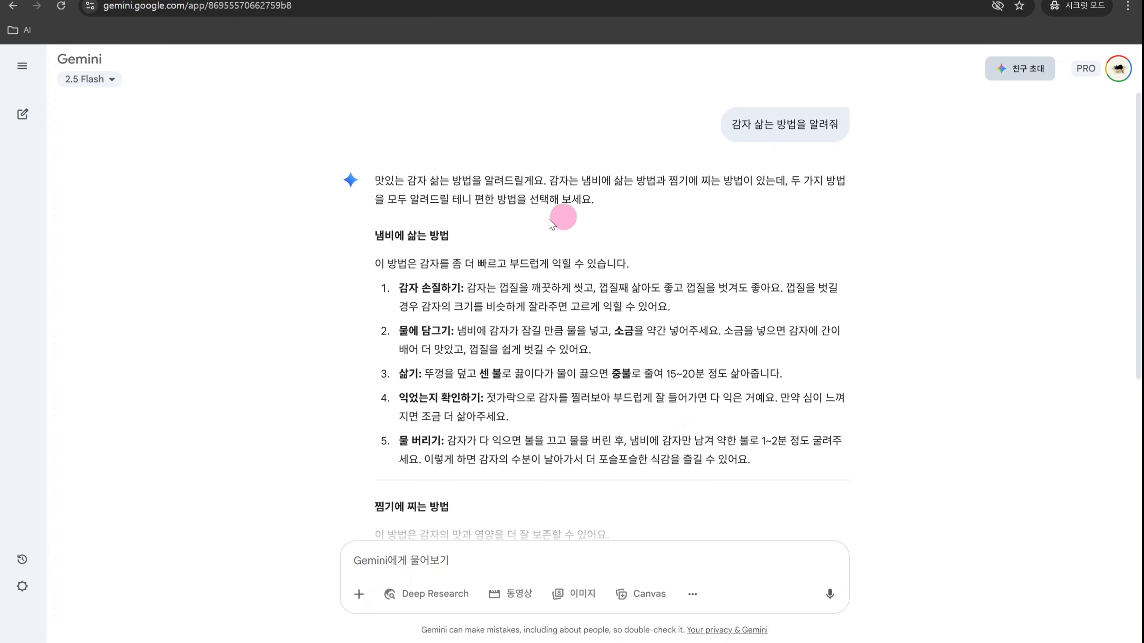
scroll(793, 194, "down", 5)
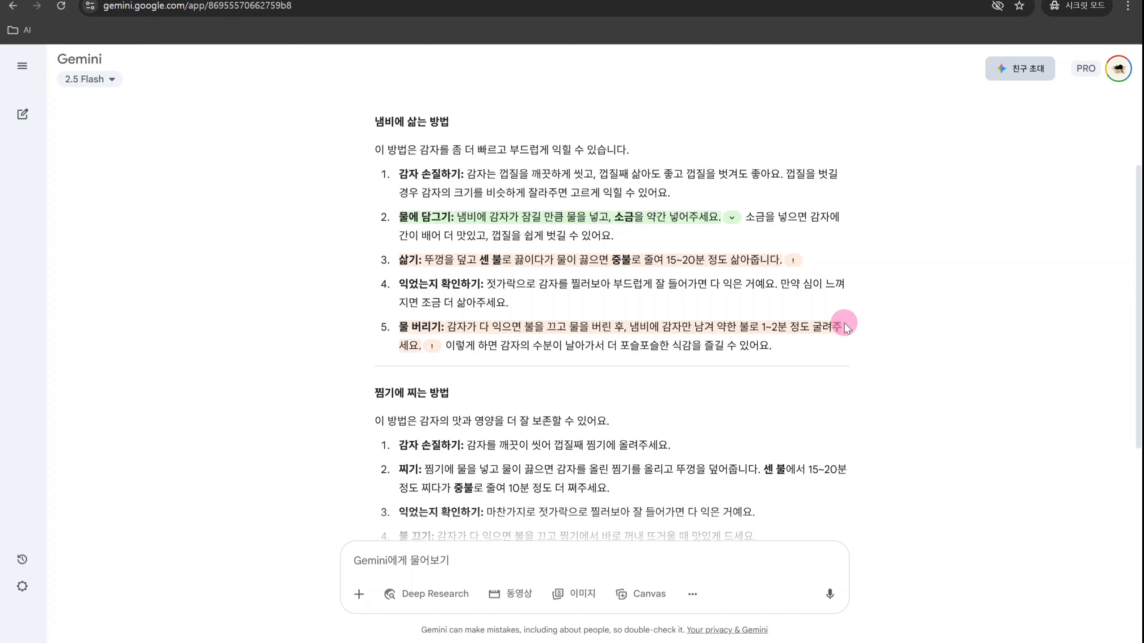
scroll(837, 327, "down", 3)
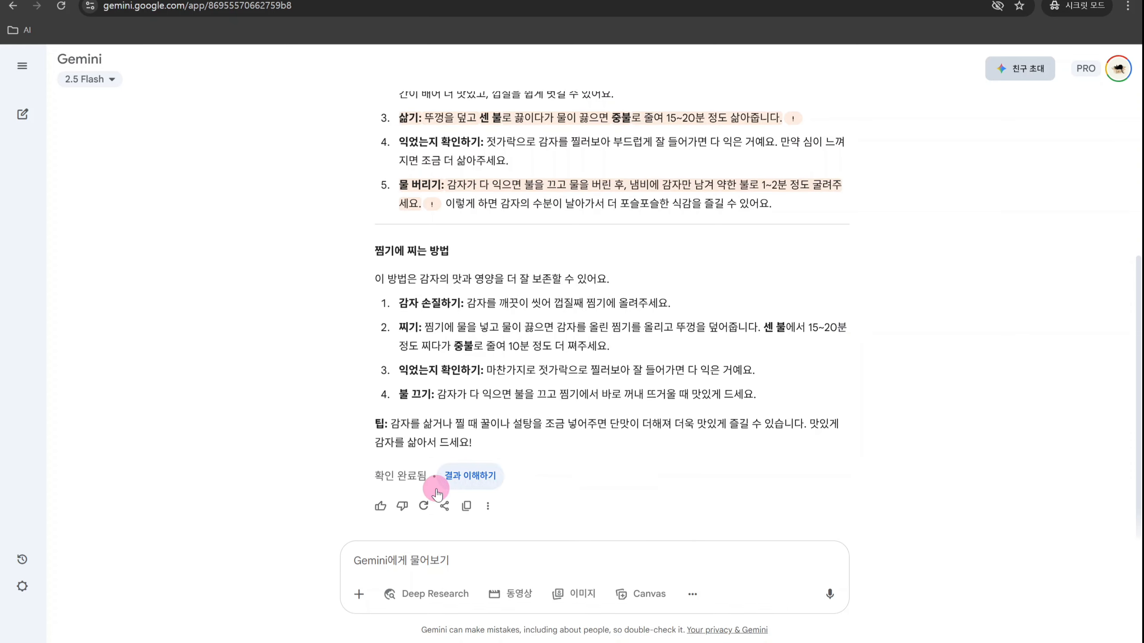
left_click(459, 480)
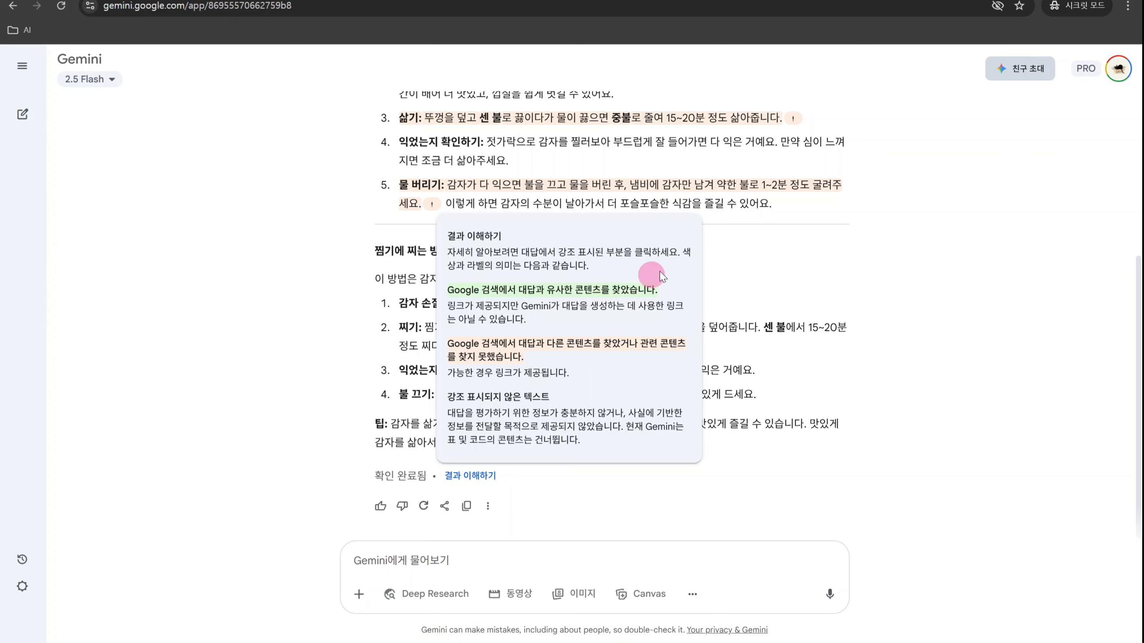
left_click(740, 232)
Examine the search findings behind the highlighted salted-water step and the highlighted boiling step of the pot method
scroll(886, 243, "up", 3)
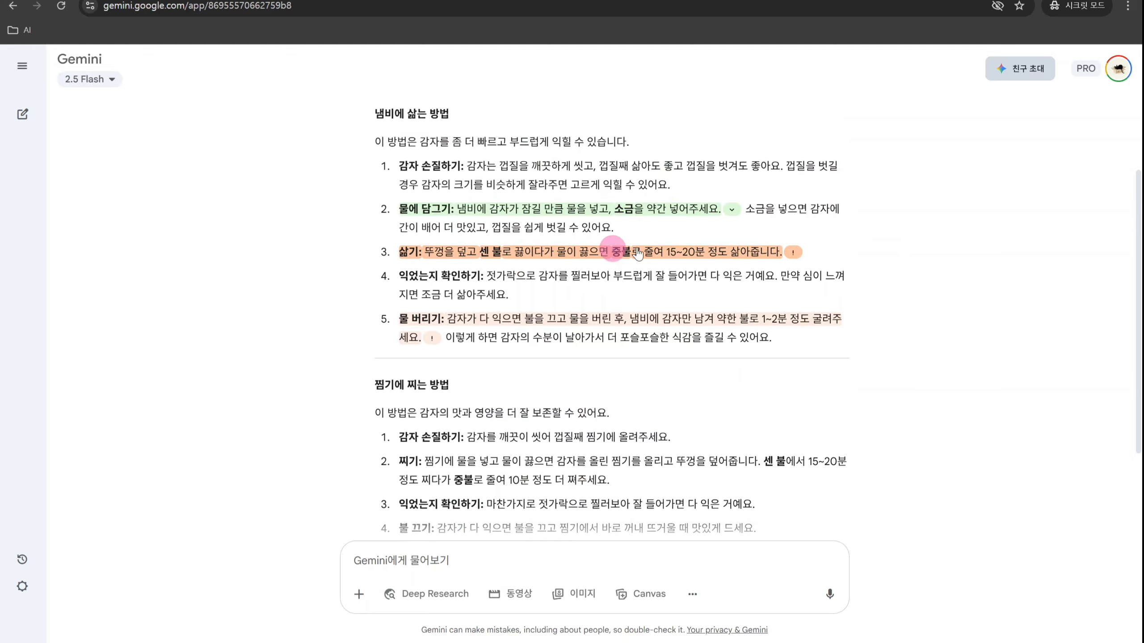
left_click(732, 209)
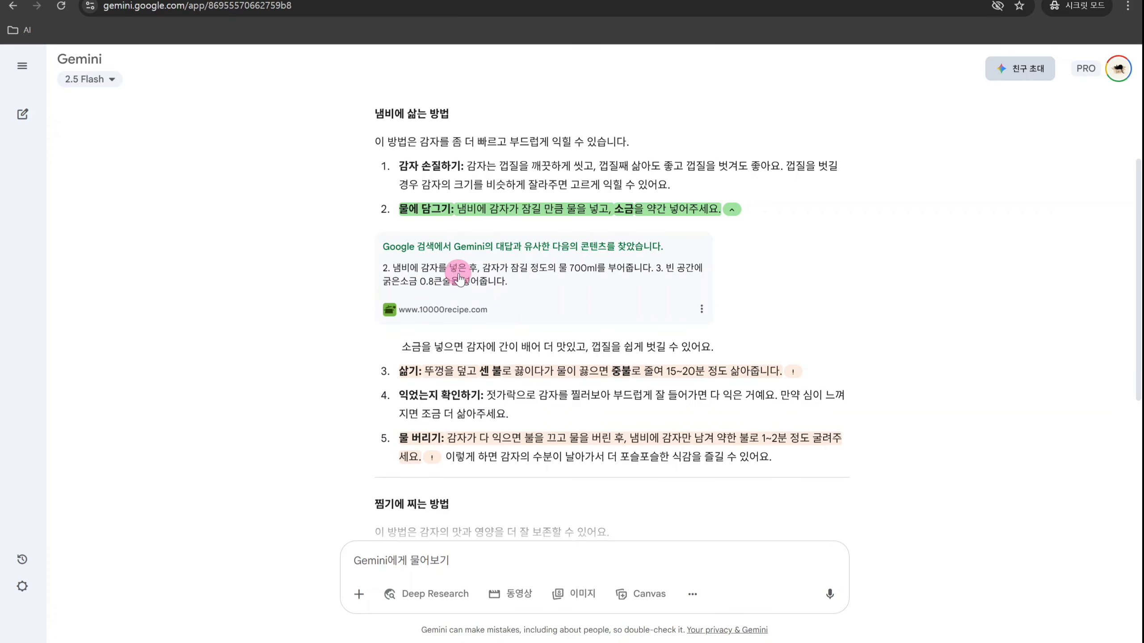
left_click(732, 209)
left_click(793, 253)
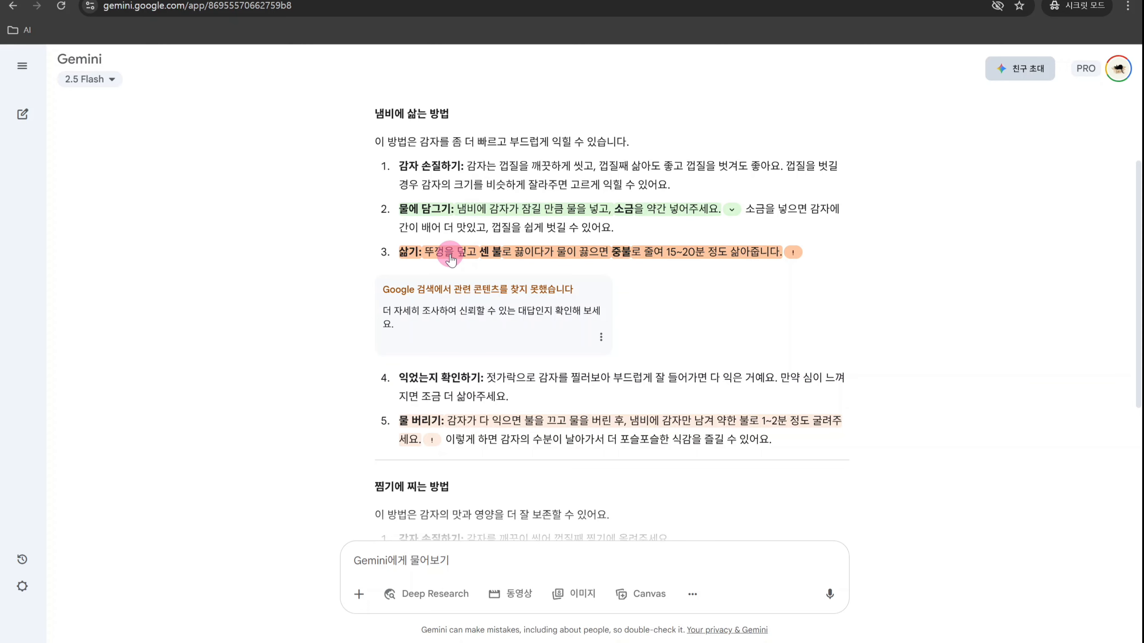
scroll(443, 259, "down", 5)
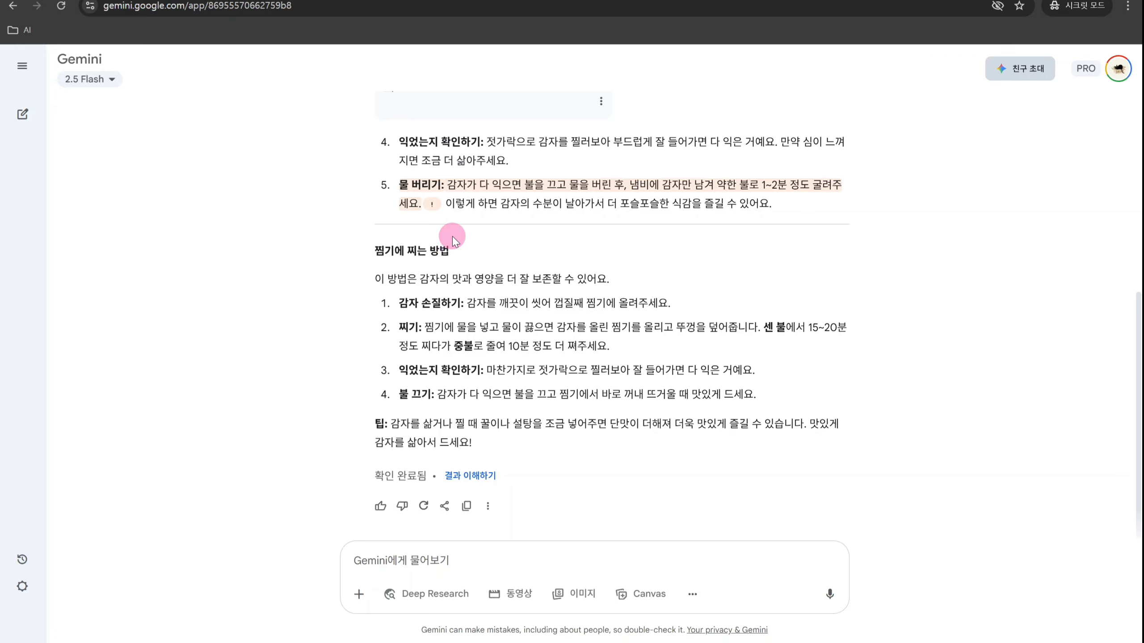
Switch to Google AI Studio and select Gemini 2.5 Pro as the chat model
left_click(194, 0)
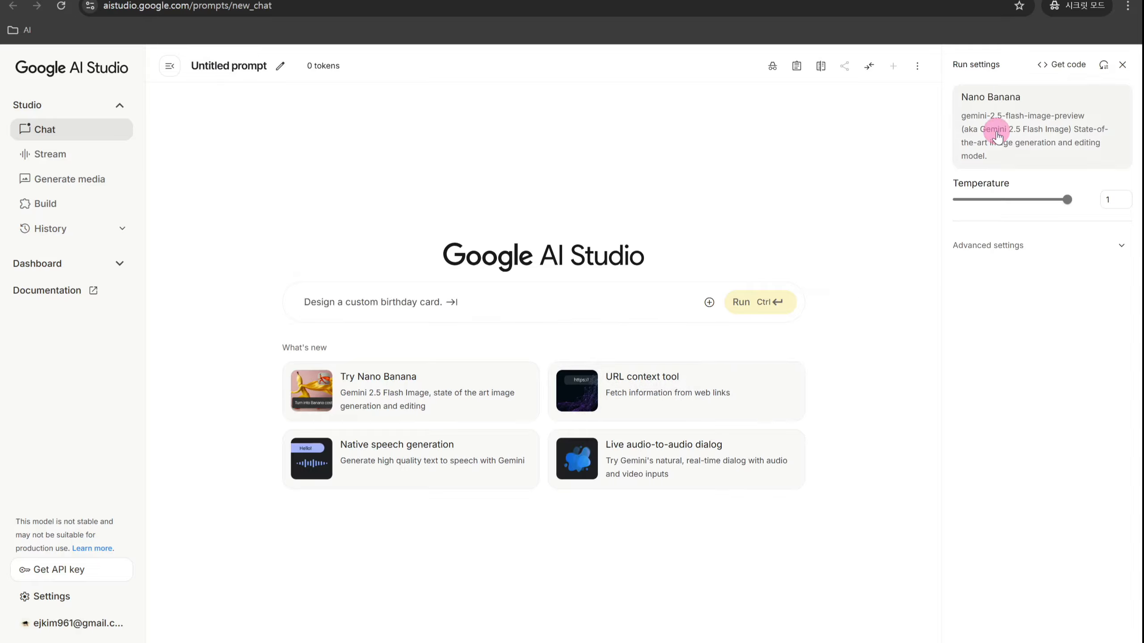
left_click(982, 136)
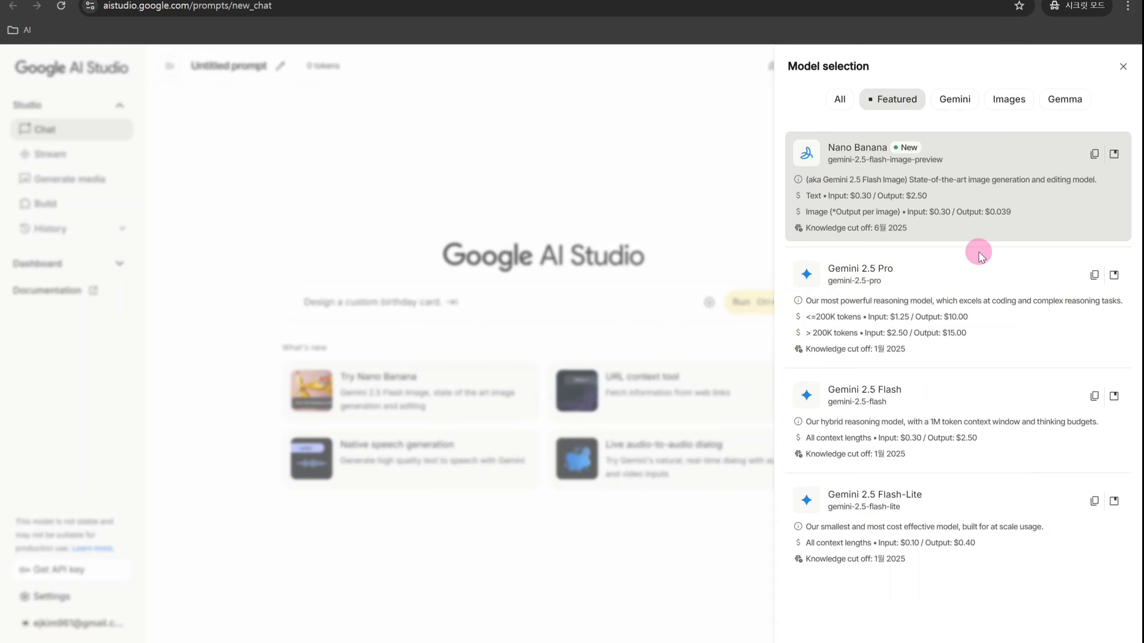
left_click(959, 301)
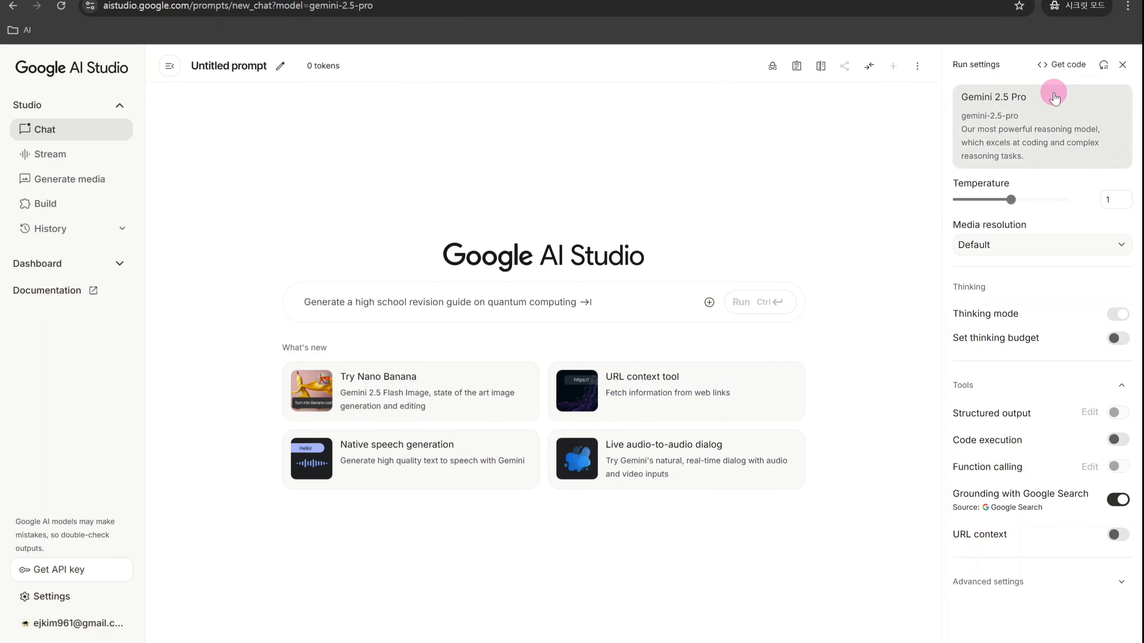
left_click(1044, 111)
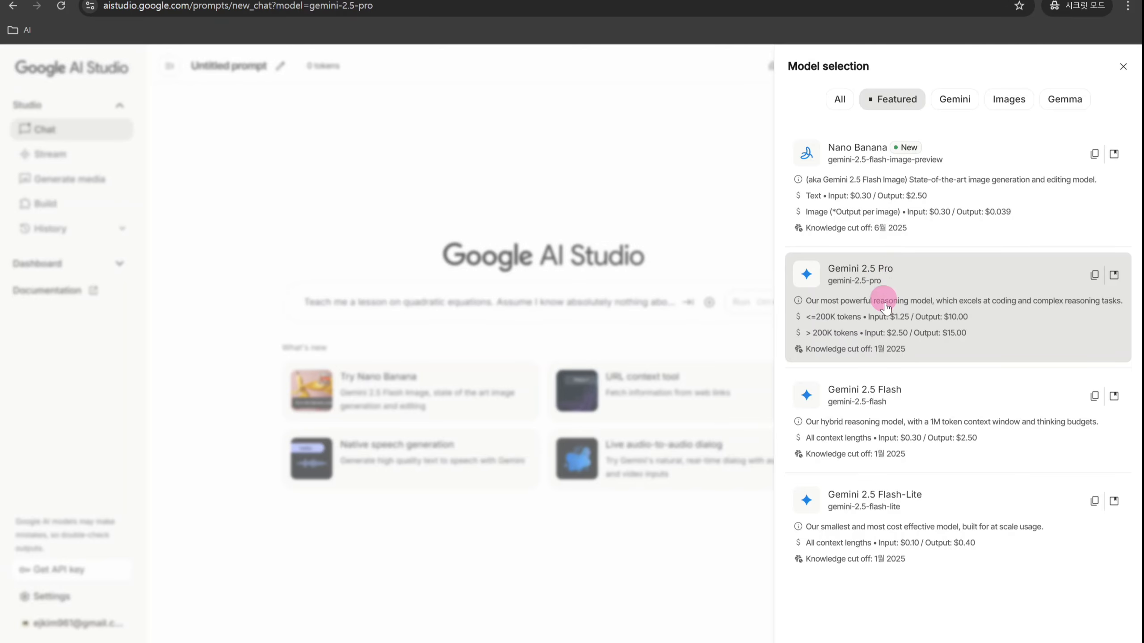
left_click(952, 282)
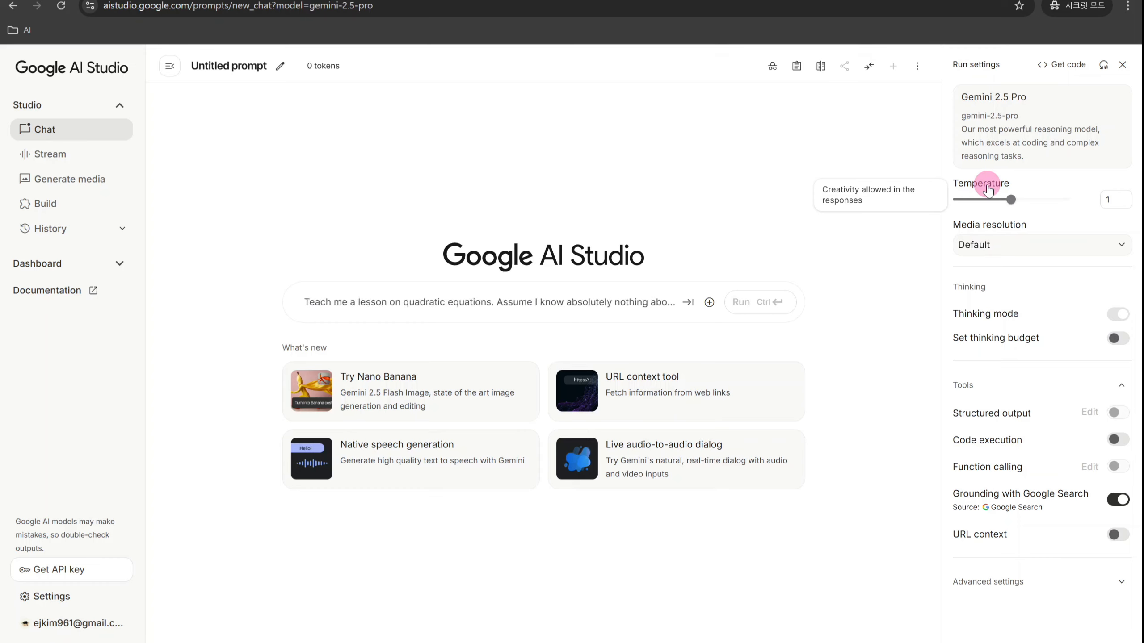
Try temperatures of 0.15 and 2 for the model and settle on 1.55
left_click_drag(1007, 199, 963, 201)
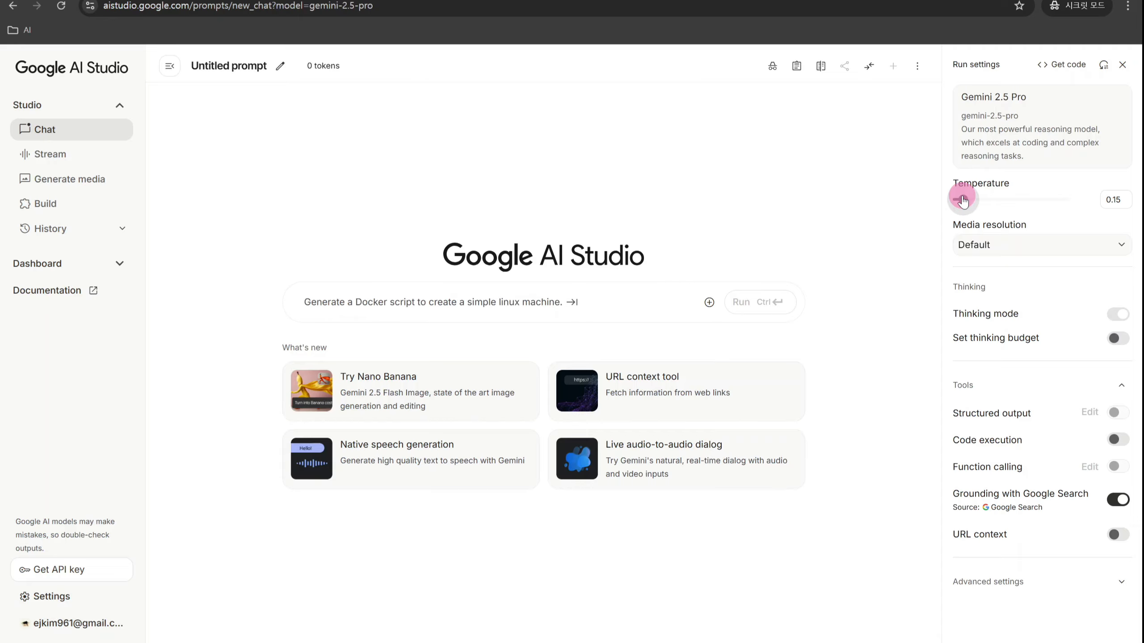
left_click_drag(962, 200, 1074, 201)
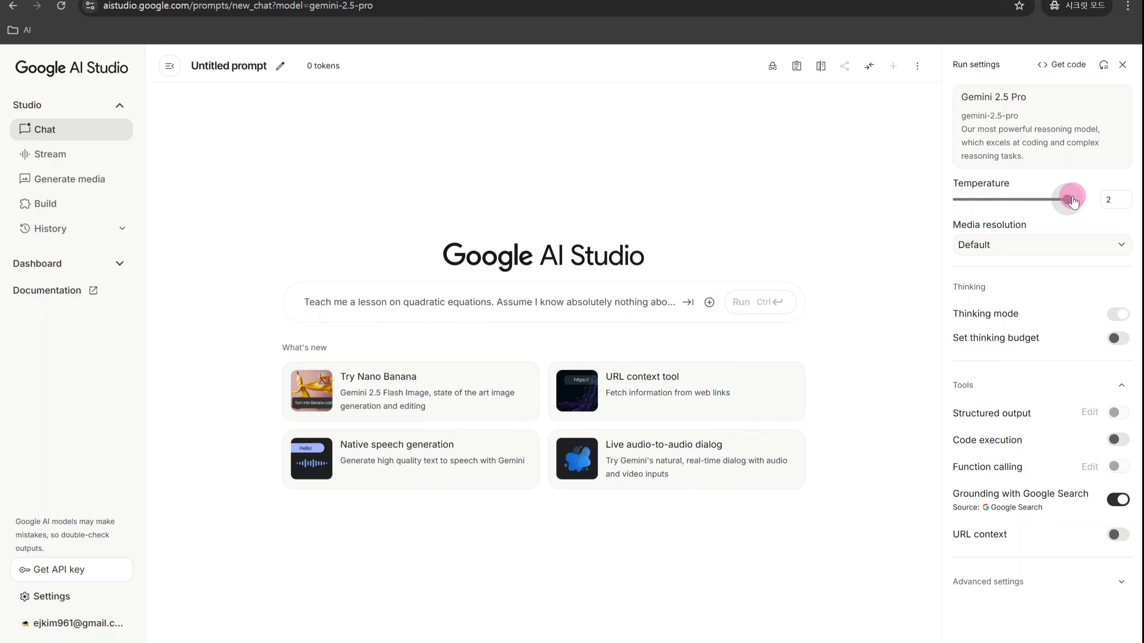
left_click_drag(1074, 201, 1043, 208)
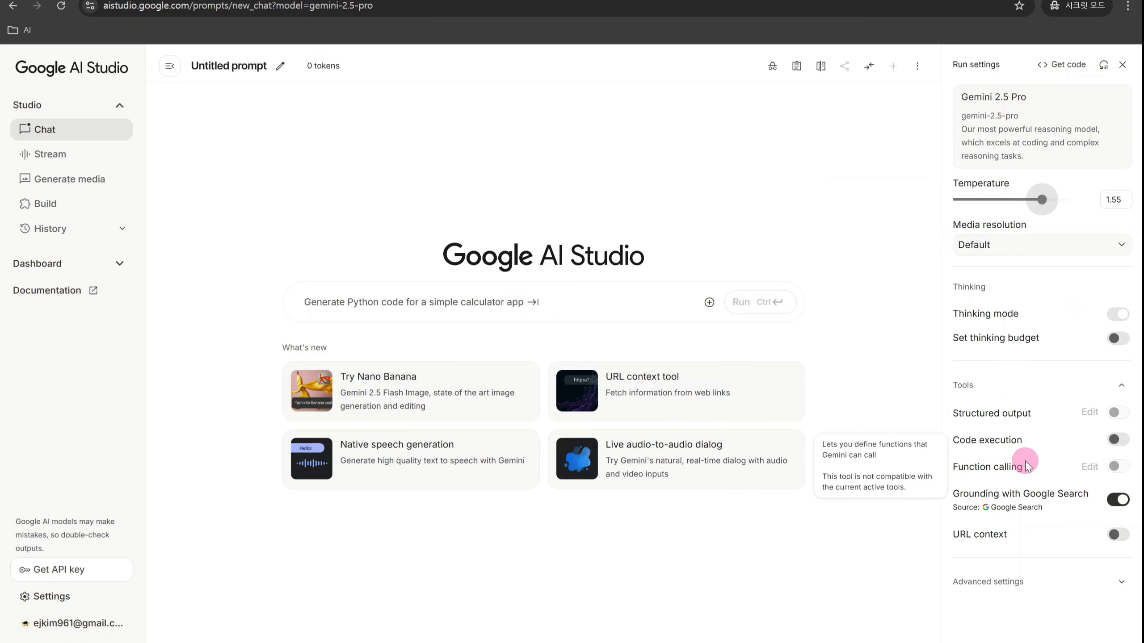
In the run safety settings, set Harassment to Block most, Hate to Block some, Sexually Explicit to Block few and Dangerous Content to Block none
left_click(1121, 581)
scroll(1052, 484, "down", 2)
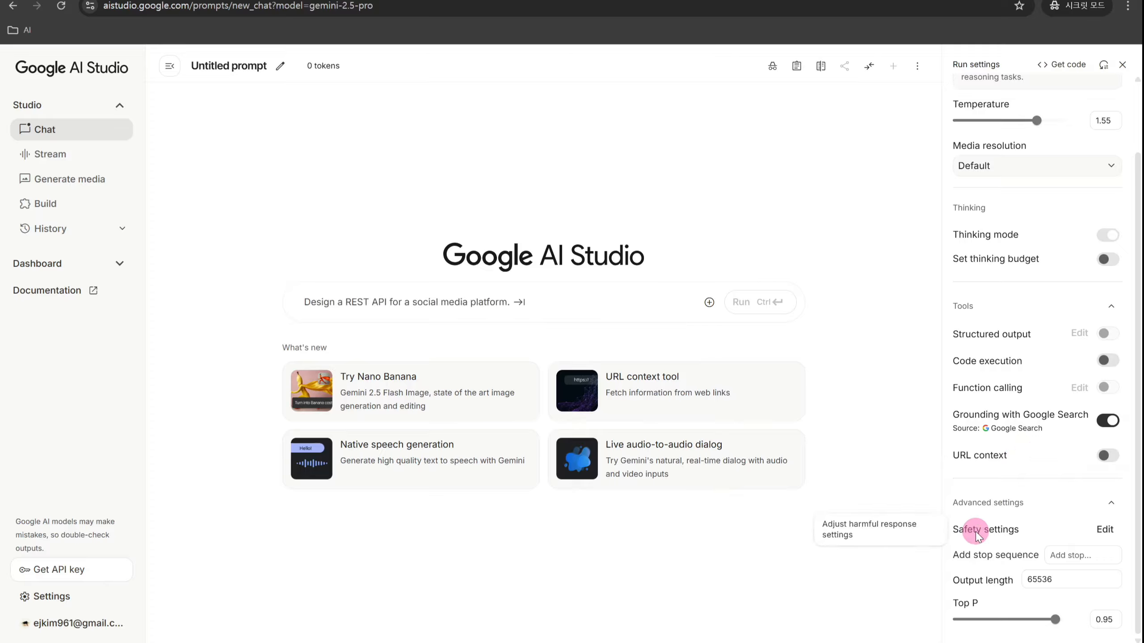
left_click(1085, 528)
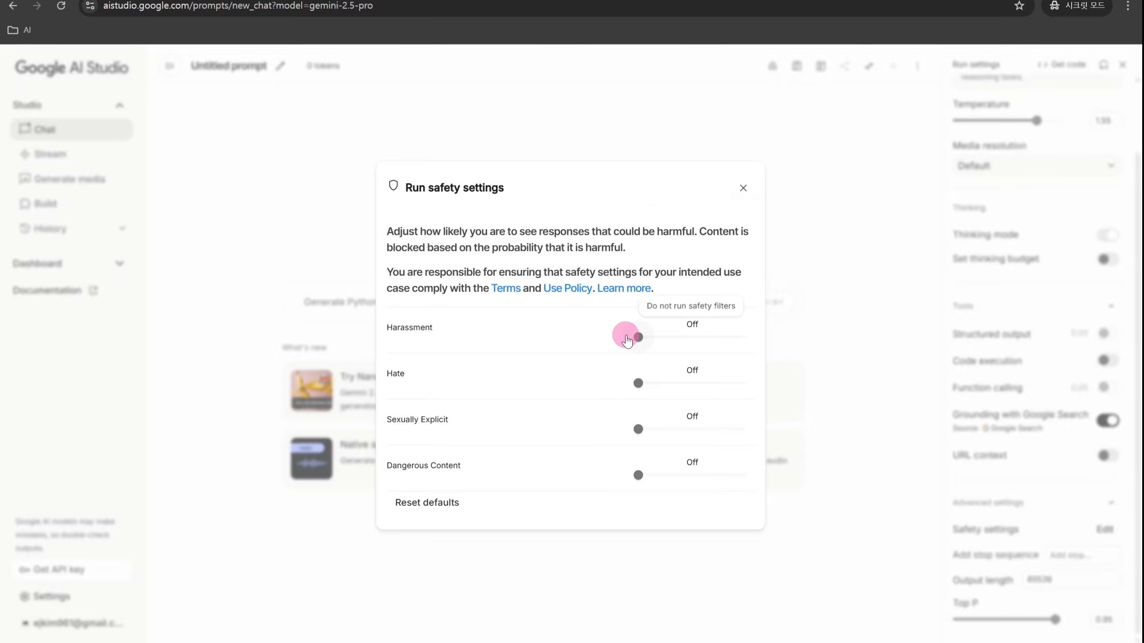
left_click(665, 337)
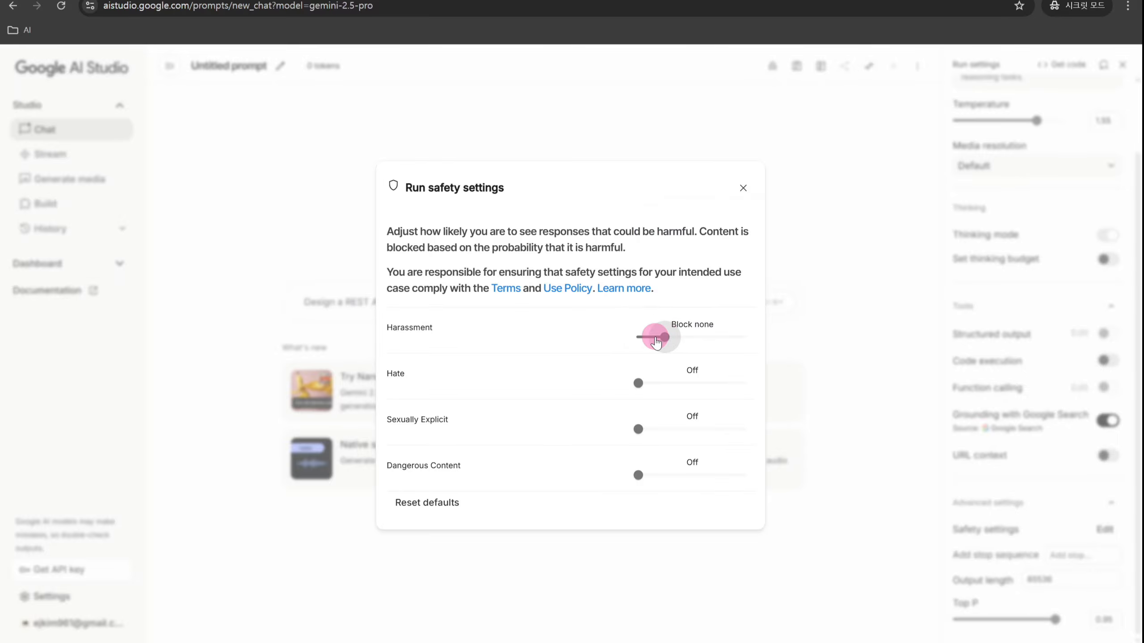
left_click_drag(724, 340, 743, 335)
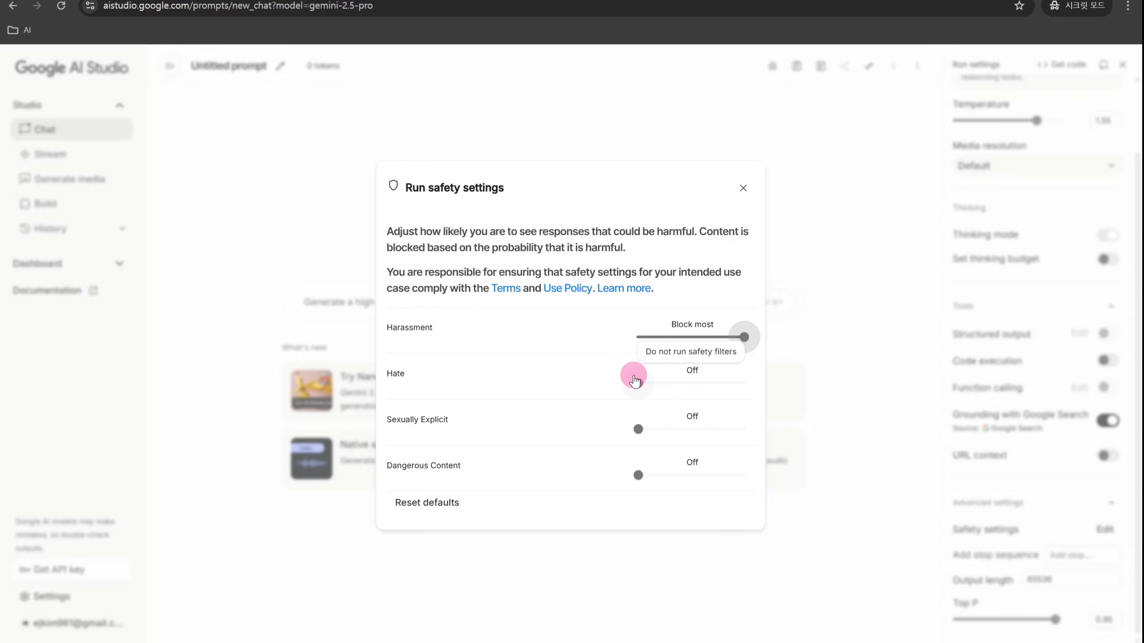
left_click_drag(638, 382, 718, 380)
left_click_drag(632, 434, 691, 429)
left_click_drag(645, 478, 665, 476)
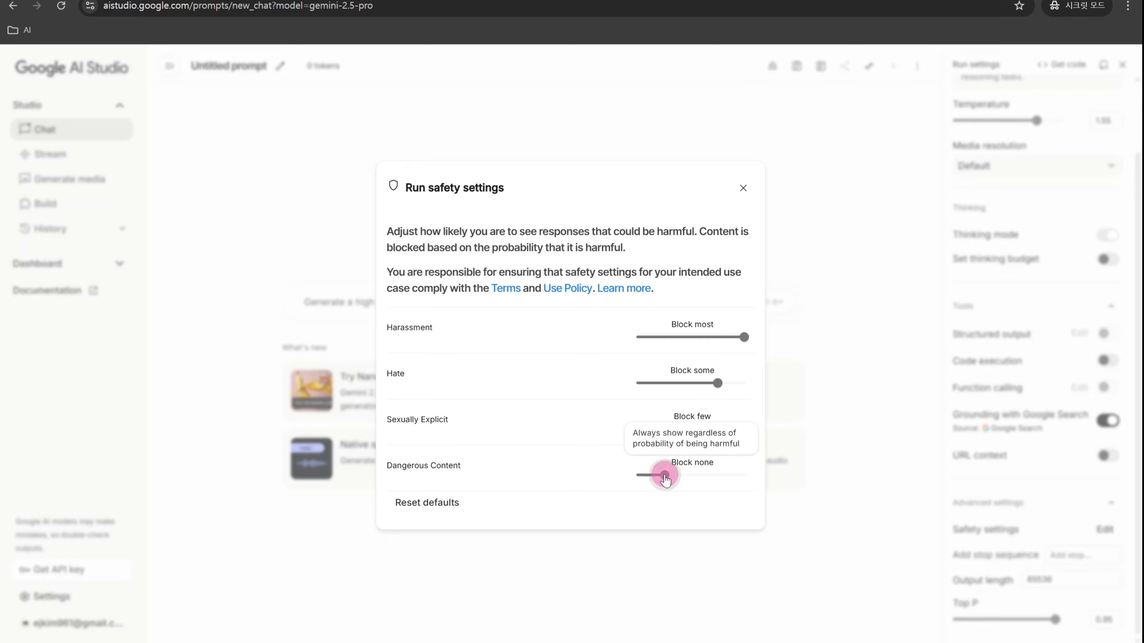
mouse_move(664, 475)
left_mouse_down()
mouse_move(637, 475)
mouse_move(665, 475)
left_mouse_up()
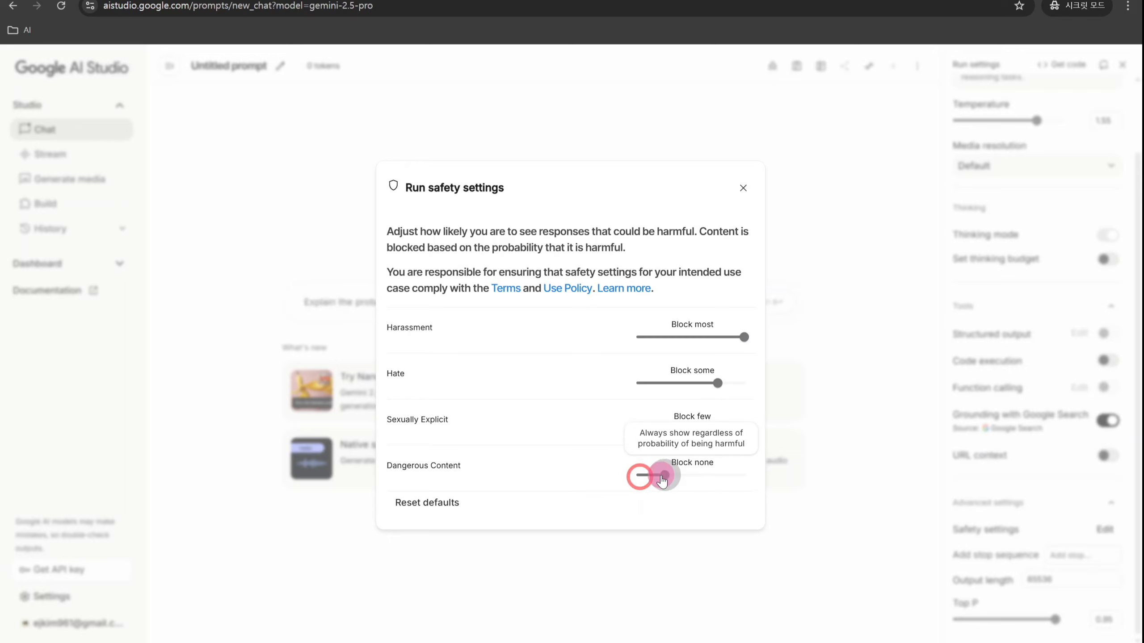
left_click(652, 487)
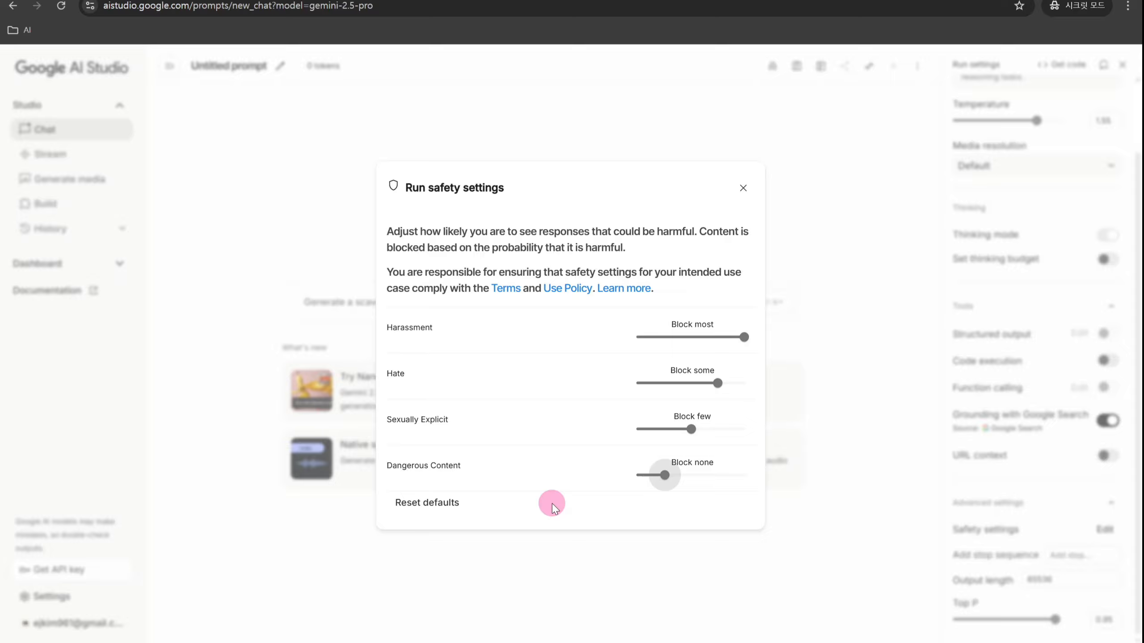
Set the Dangerous Content filter to Off and read the descriptions of the other filters' blocking levels
mouse_move(654, 483)
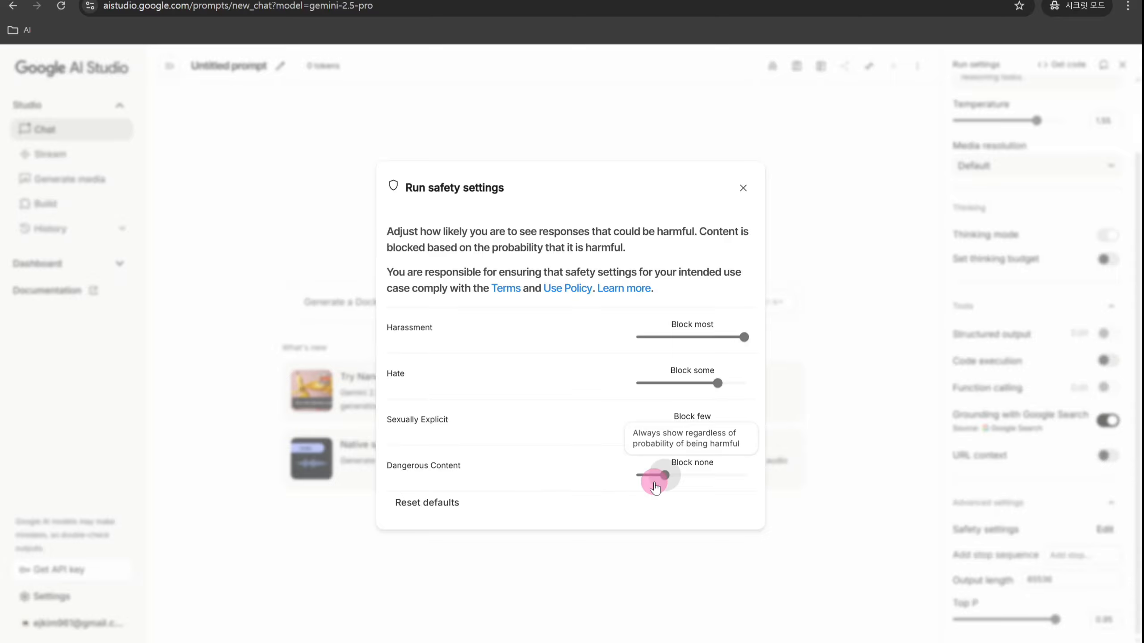
left_click_drag(660, 474, 636, 476)
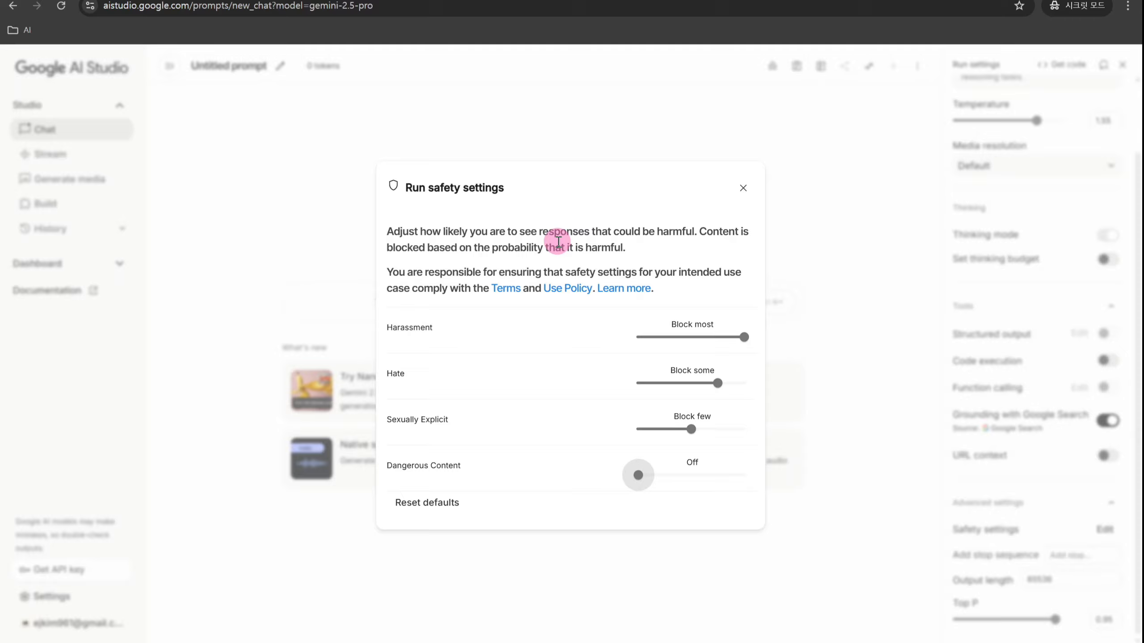
mouse_move(728, 325)
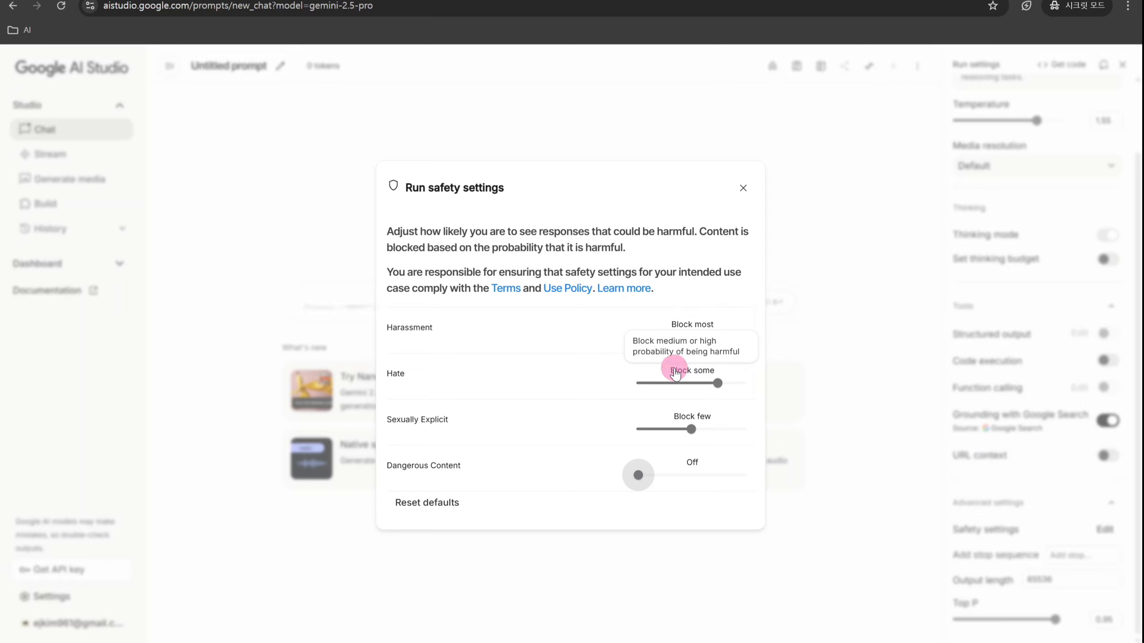
mouse_move(710, 384)
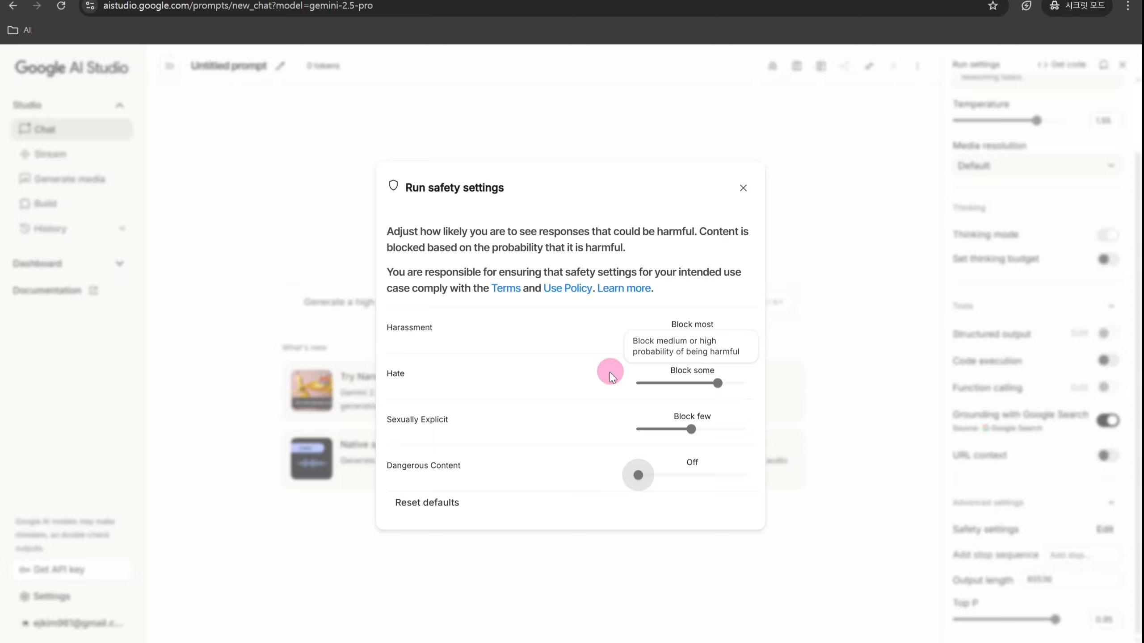
mouse_move(681, 433)
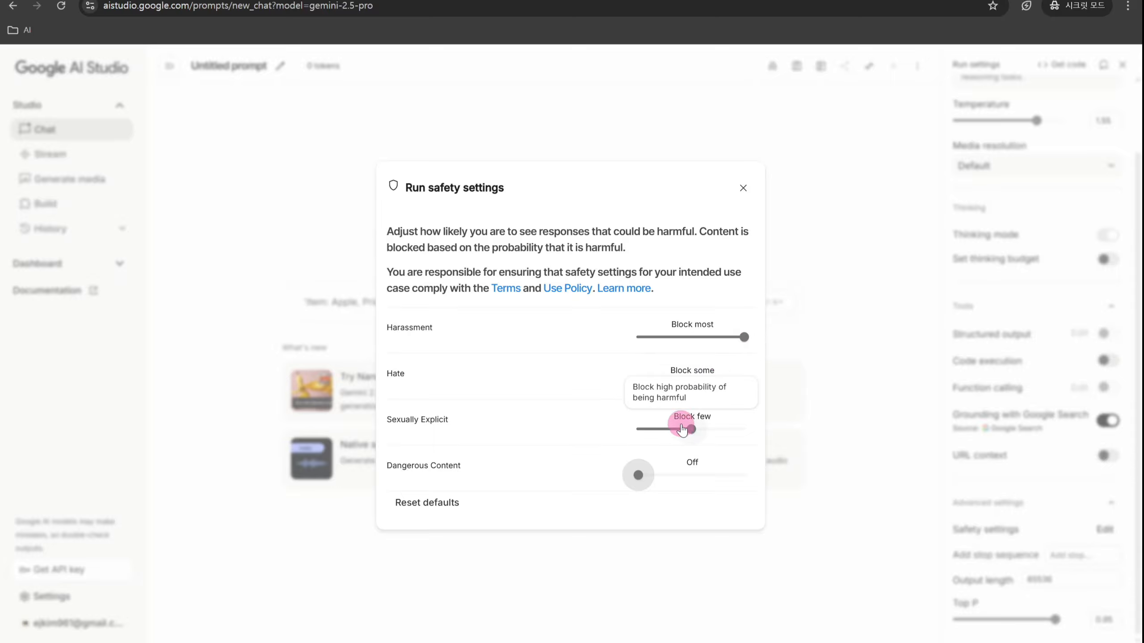
Set the Hate, Harassment and Dangerous Content filters to Block few and close the safety settings
left_click_drag(718, 381, 700, 385)
left_click(692, 337)
left_click_drag(644, 471, 694, 480)
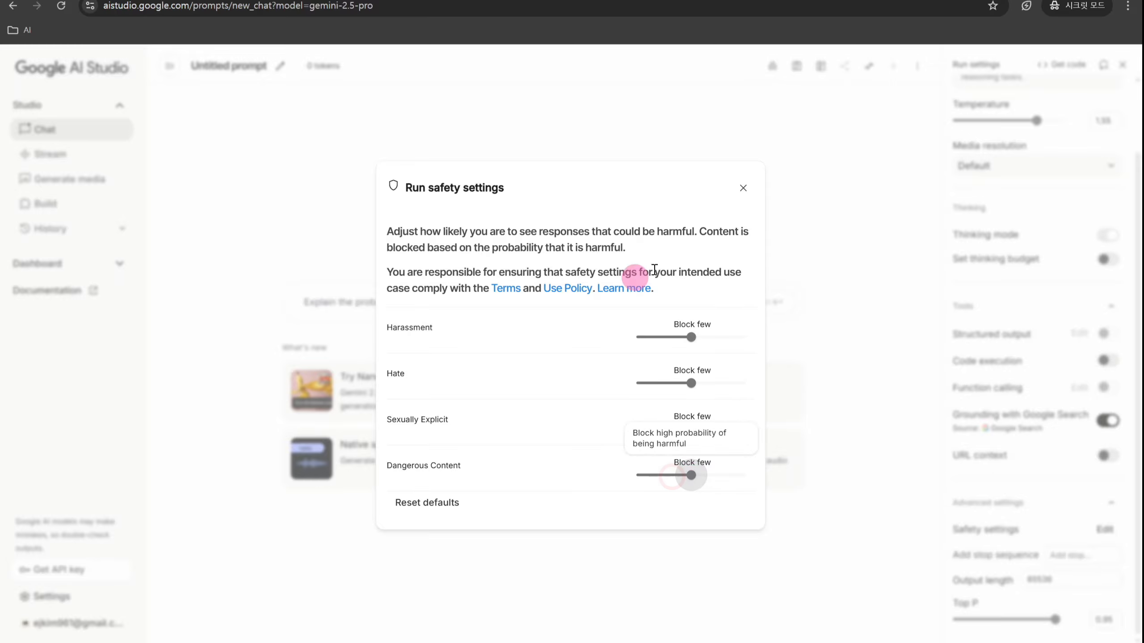
left_click(743, 187)
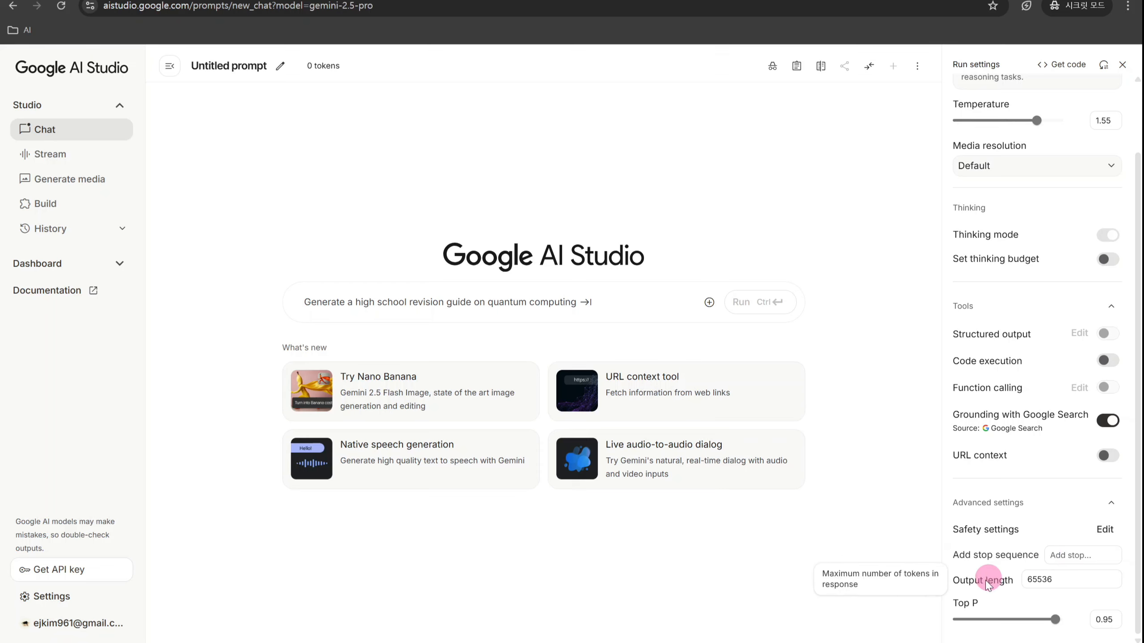
Try switching on the manual thinking budget for the model and switch it off again
scroll(1048, 514, "up", 2)
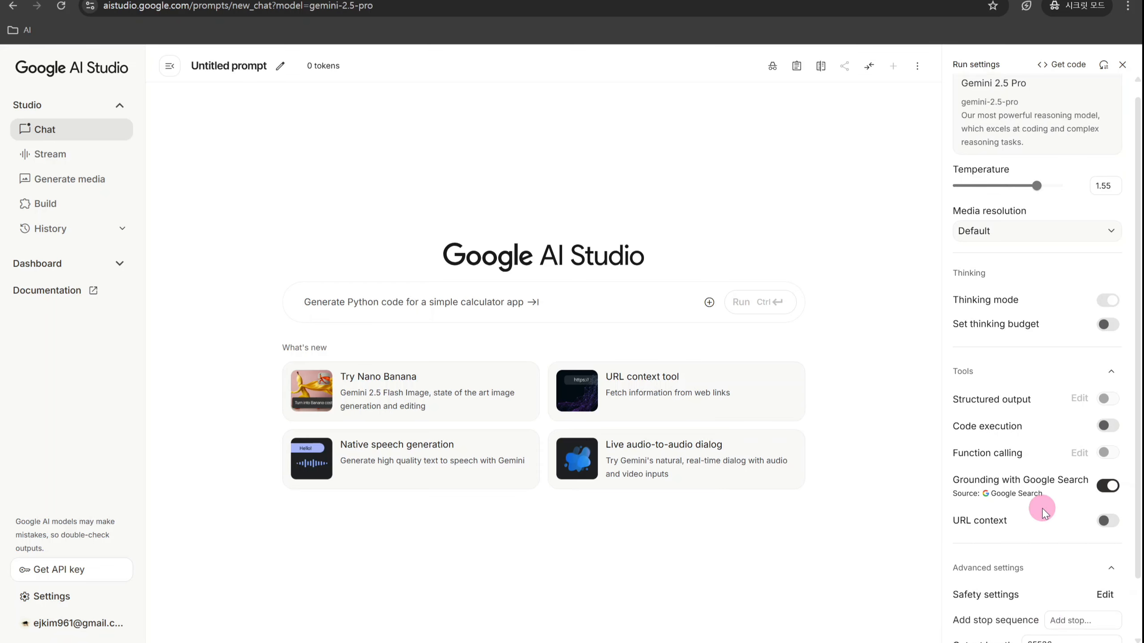
scroll(1042, 512, "up", 1)
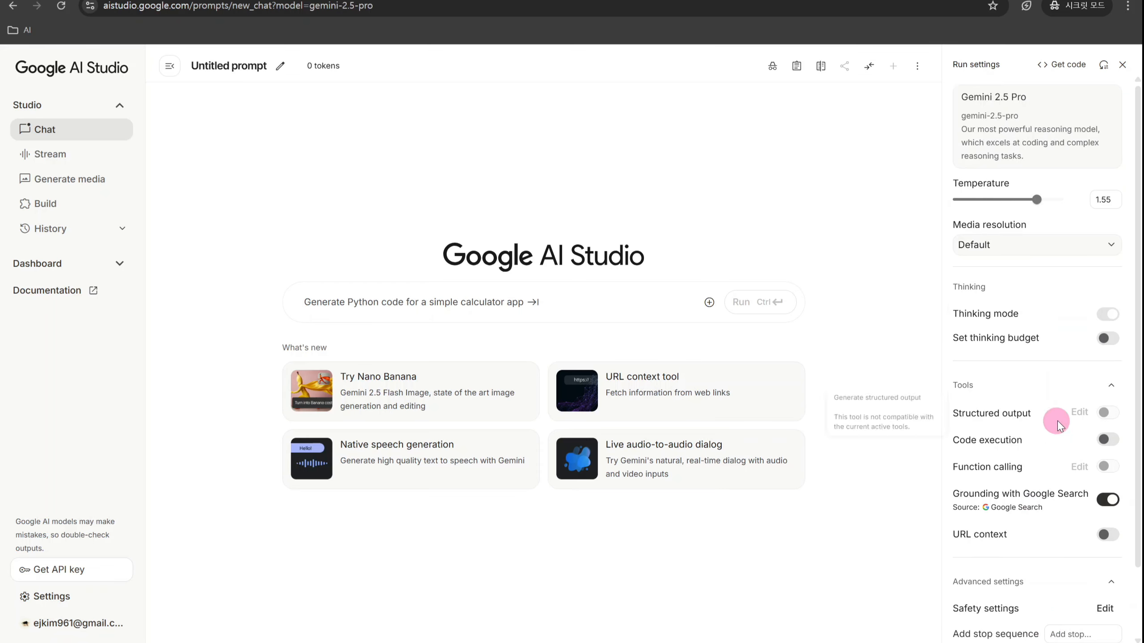
left_click(1103, 339)
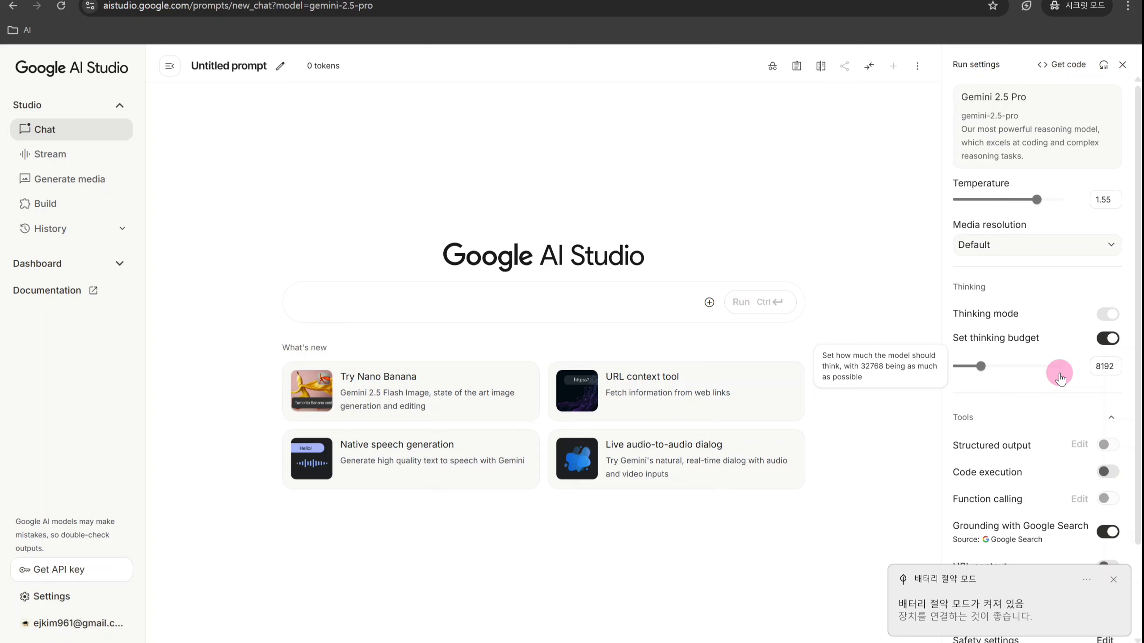
left_click(1107, 337)
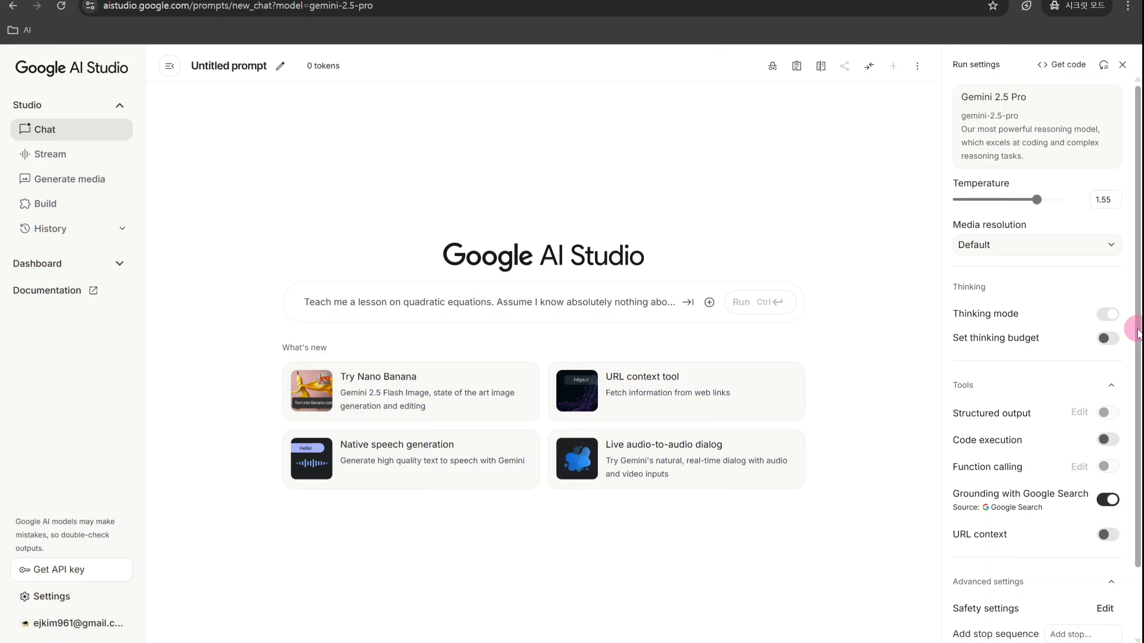
Set the temperature to 1.7 and Top P to 0.45 in the run settings
scroll(1076, 414, "down", 2)
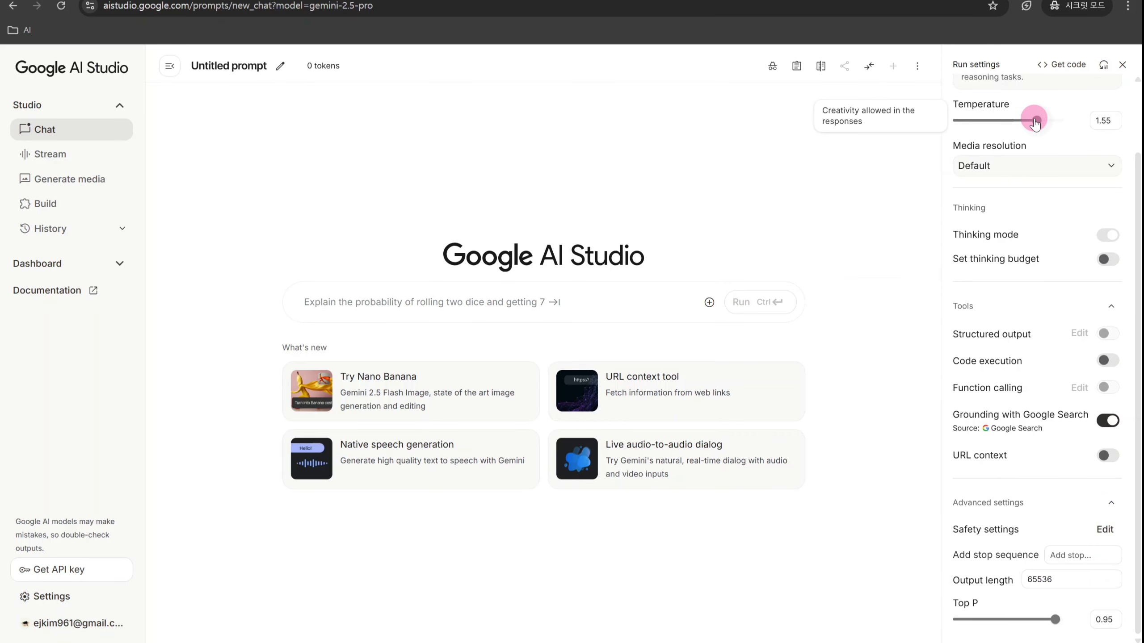
left_click_drag(1035, 123, 1044, 121)
left_click_drag(1055, 619, 1004, 624)
Write the prompt "내일 지구가 멸망한다면 너는 무엇을 할꺼야?" without sending it
left_click(604, 296)
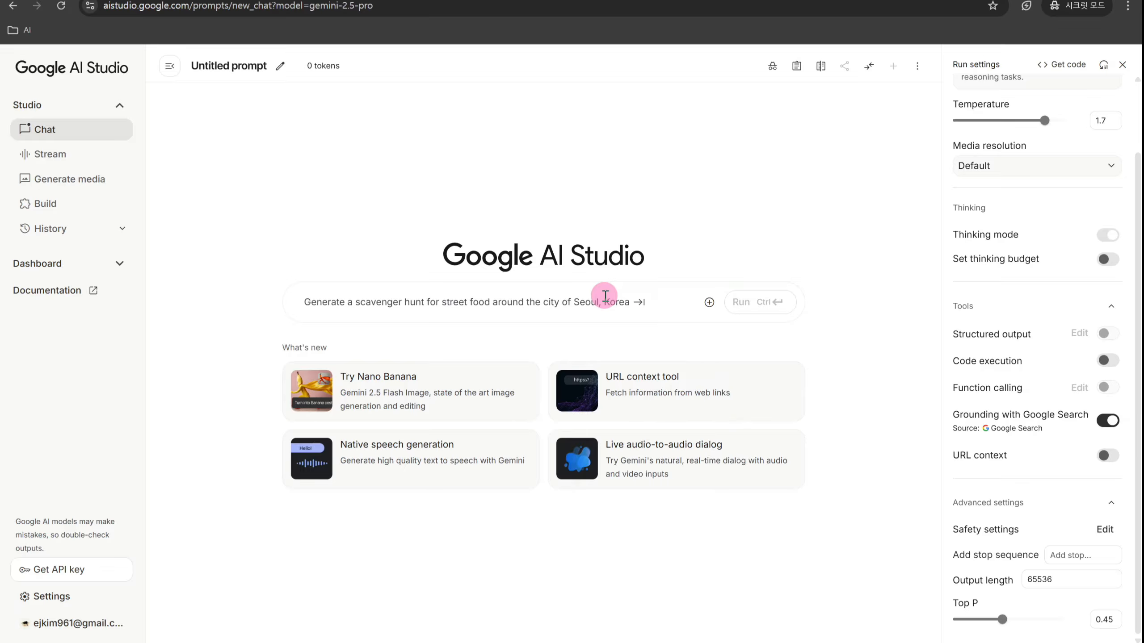
type("내일 ")
type("지구가 멸망한다면")
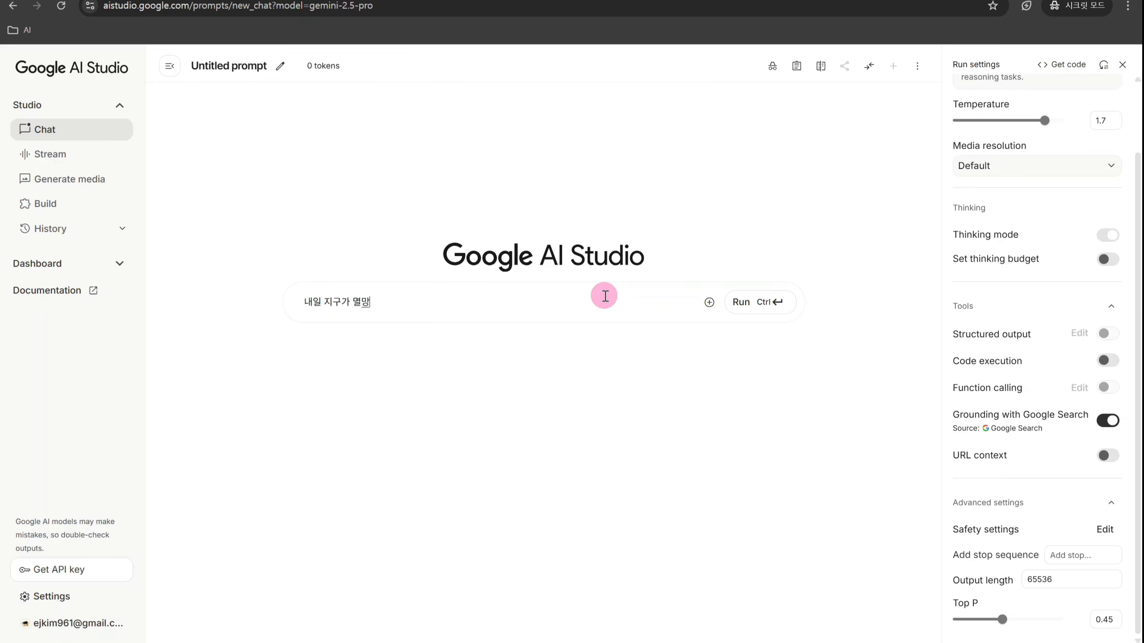
type(" 너는 무엇을 해")
type("ㄹ꺼야?")
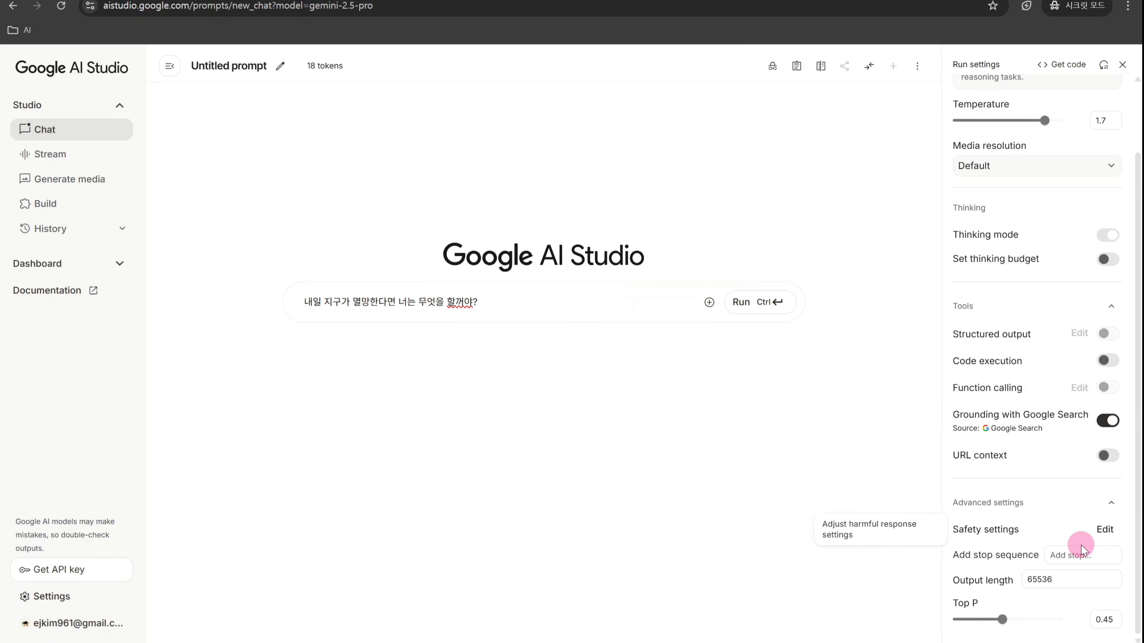
Limit the output length to 300 tokens and run the prompt
left_click_drag(1063, 581, 1012, 588)
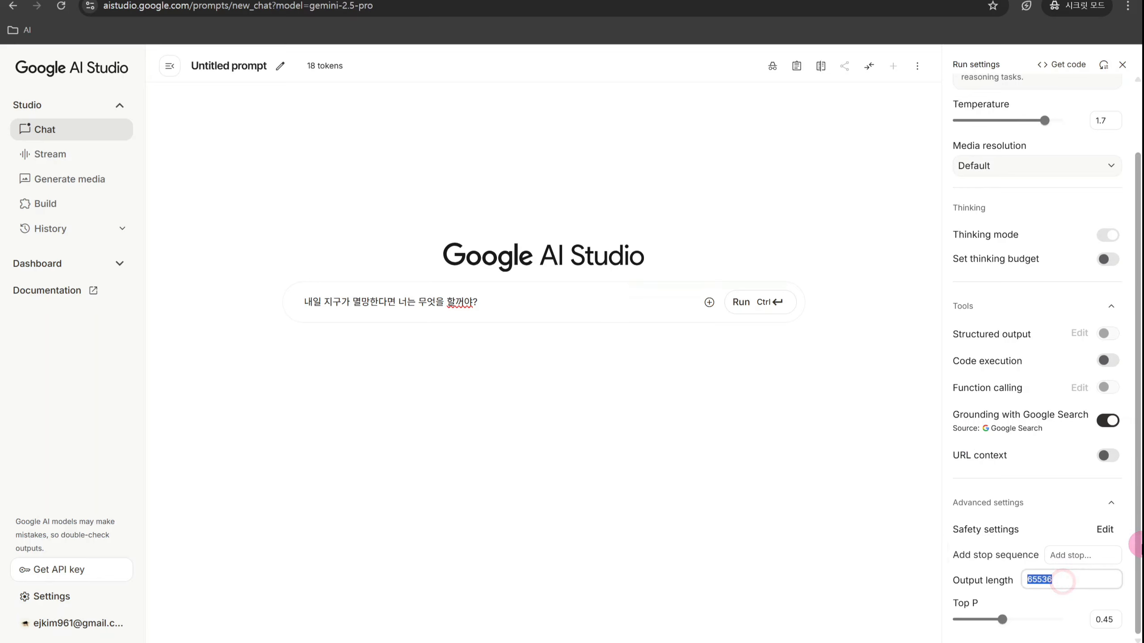
type("300")
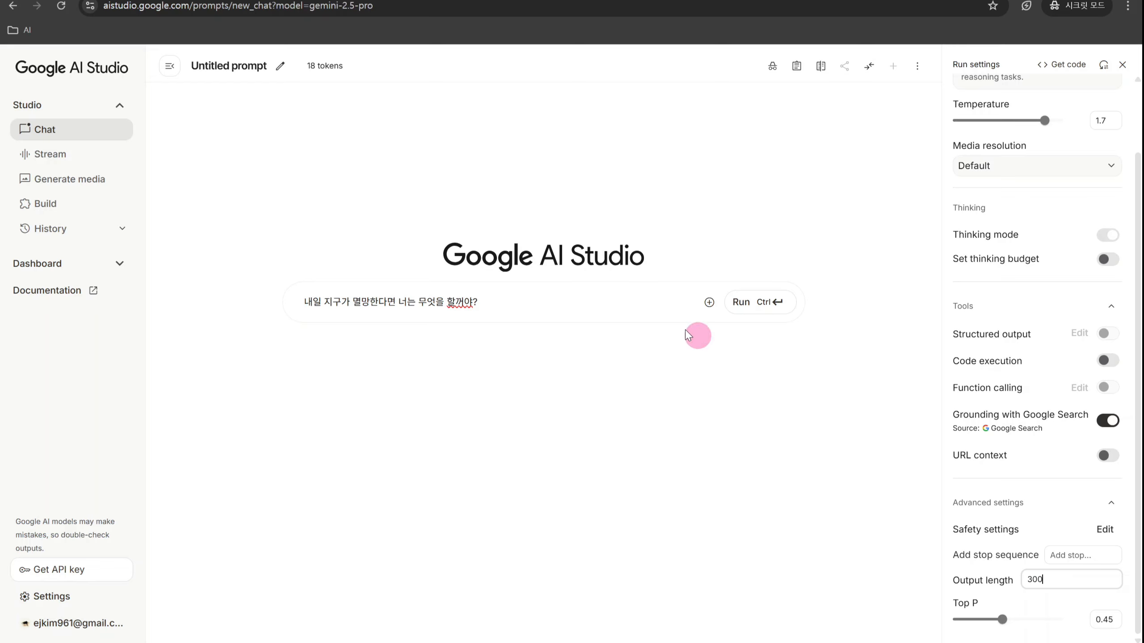
left_click(688, 335)
key("Return")
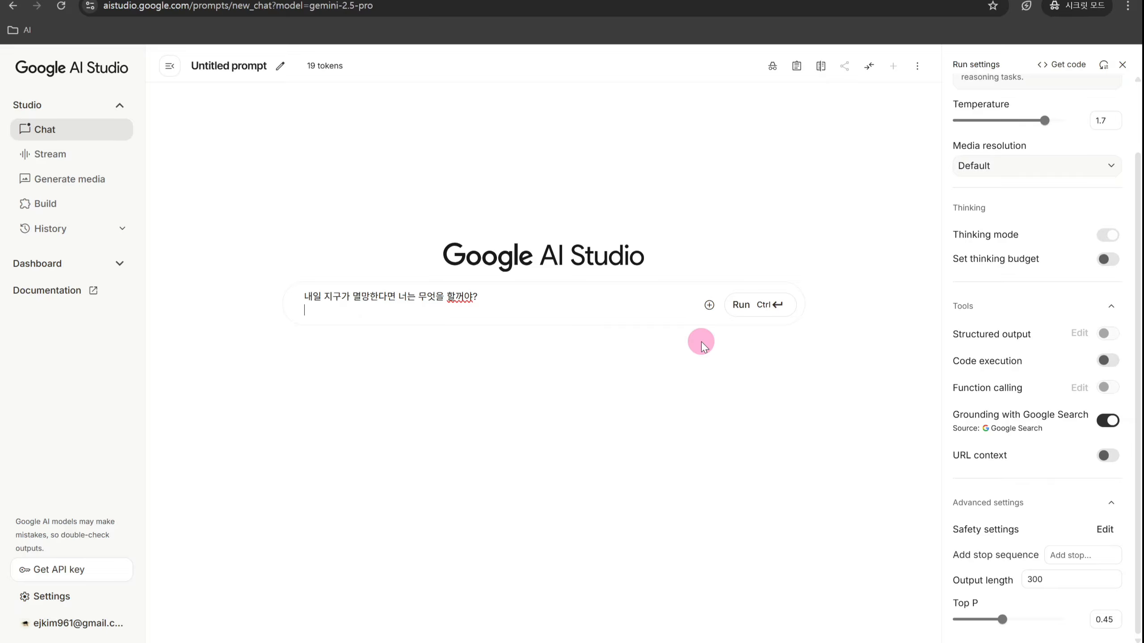
key("Return")
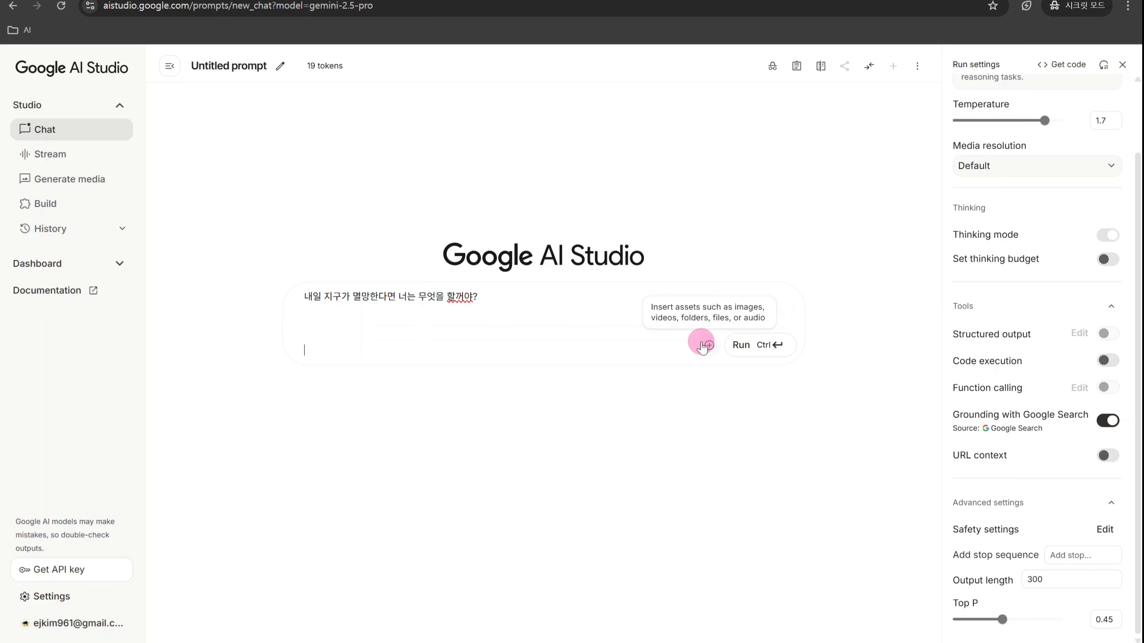
key("BackSpace")
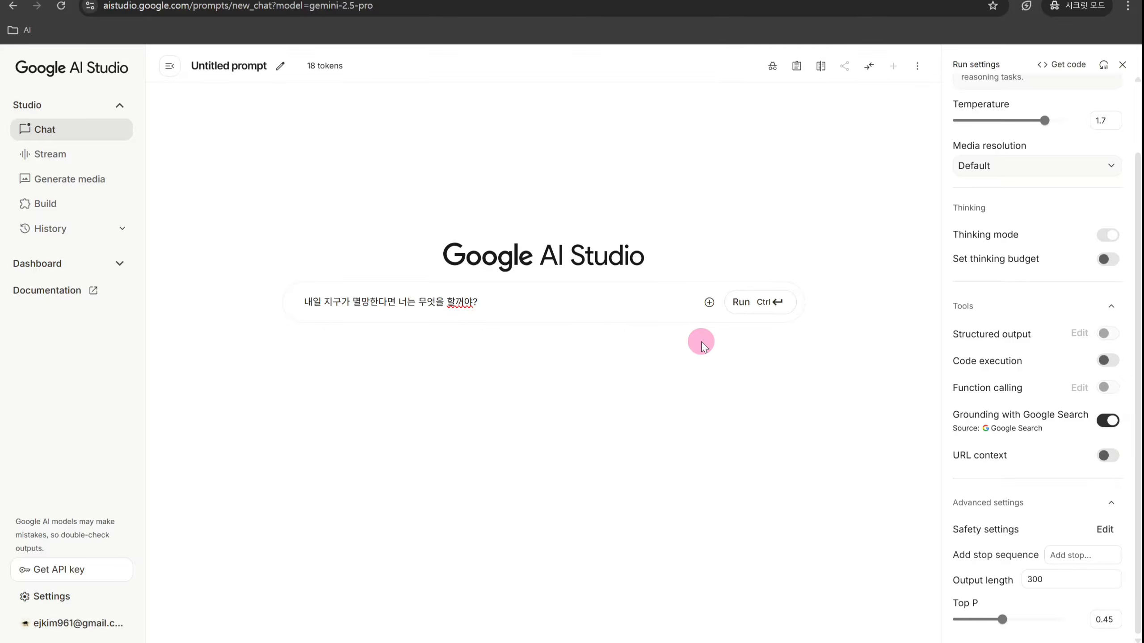
left_click(734, 307)
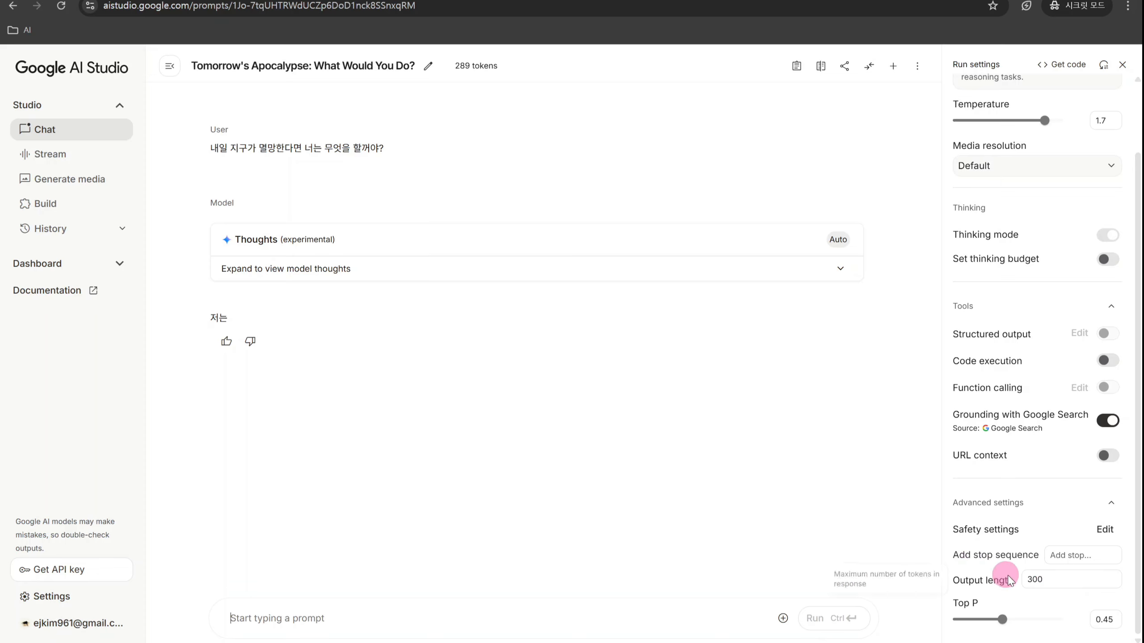
Set the output length to 50000 tokens in the advanced settings
double_click(1050, 581)
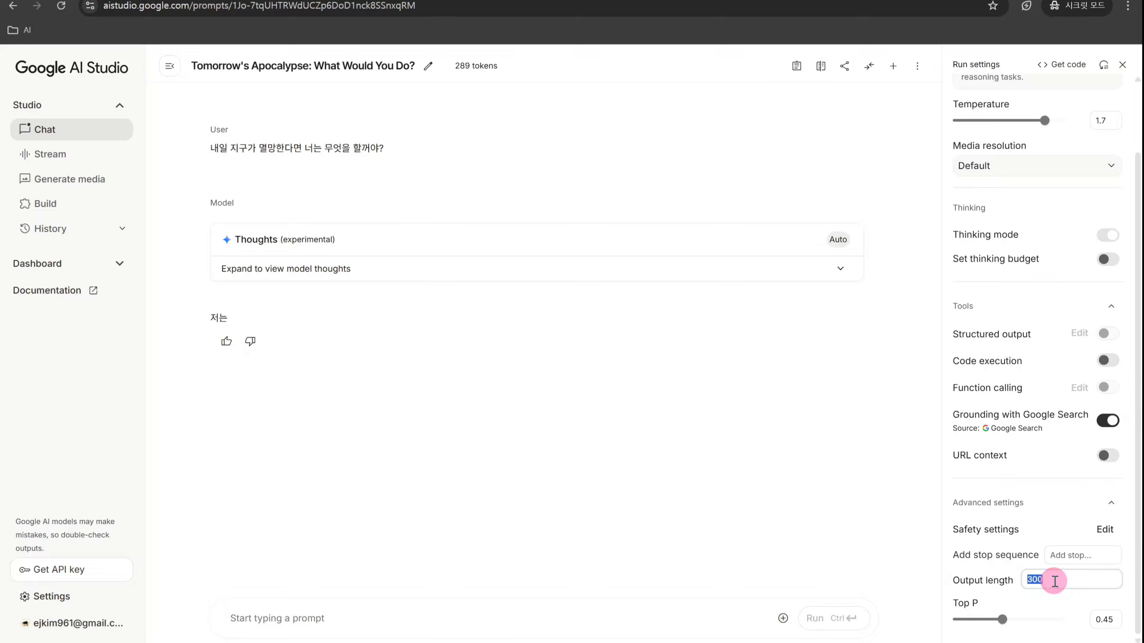
type("500")
left_click(470, 608)
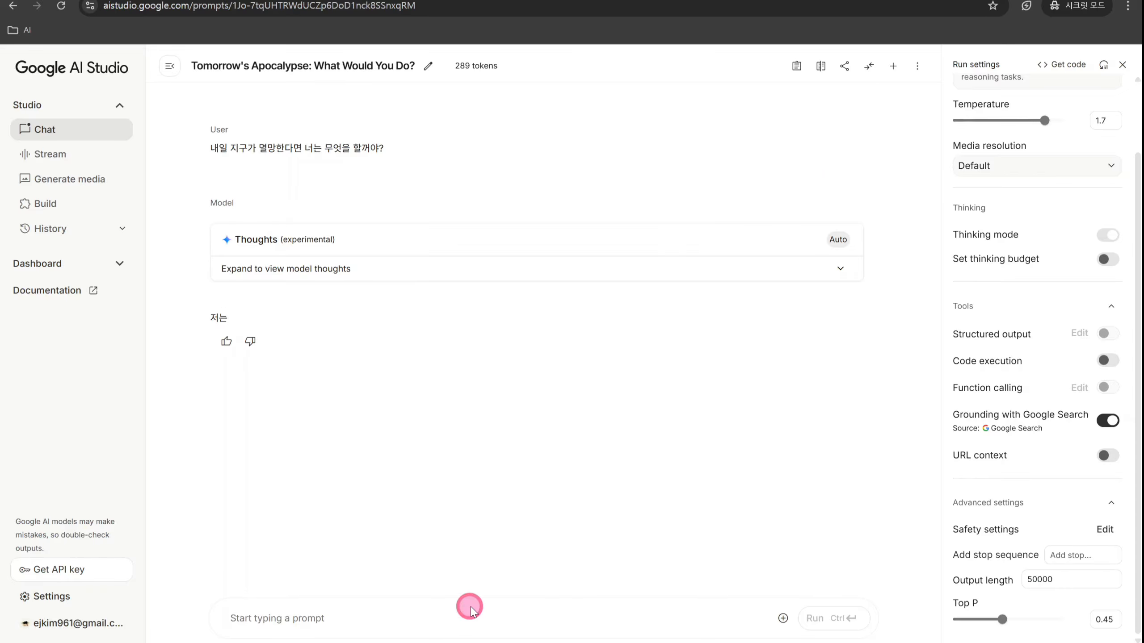
Copy the earlier question "내일 지구가 멸망한다면 너는 무엇을 할꺼야?" from the chat and run it again as a new prompt
triple_click(236, 148)
key("ctrl+c")
left_click(352, 606)
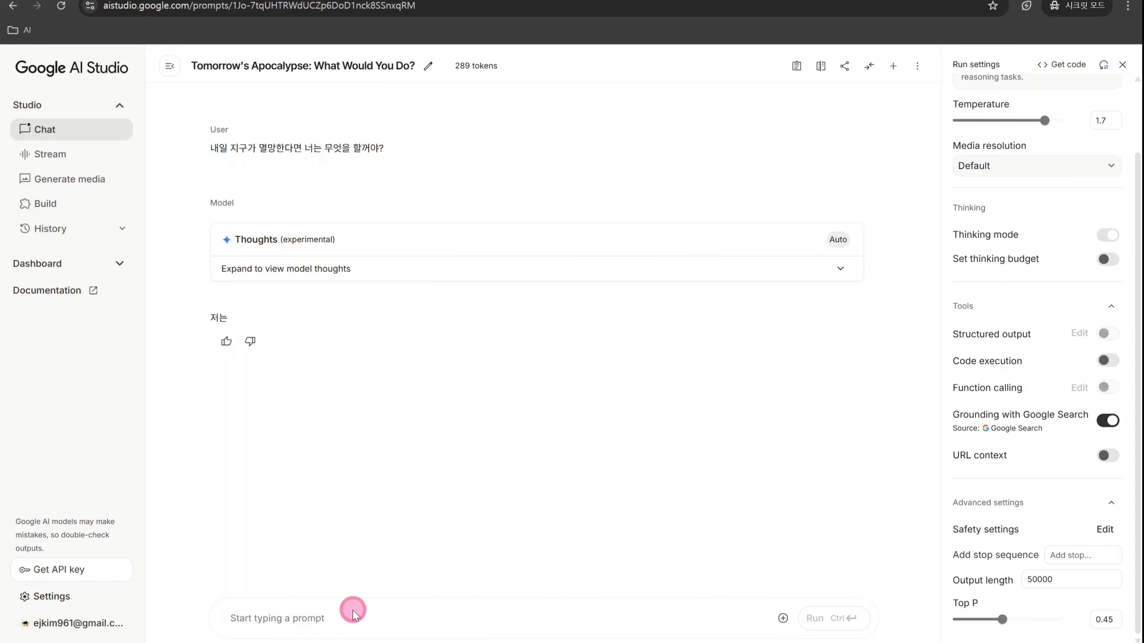
key("ctrl+v")
key("ctrl+Return")
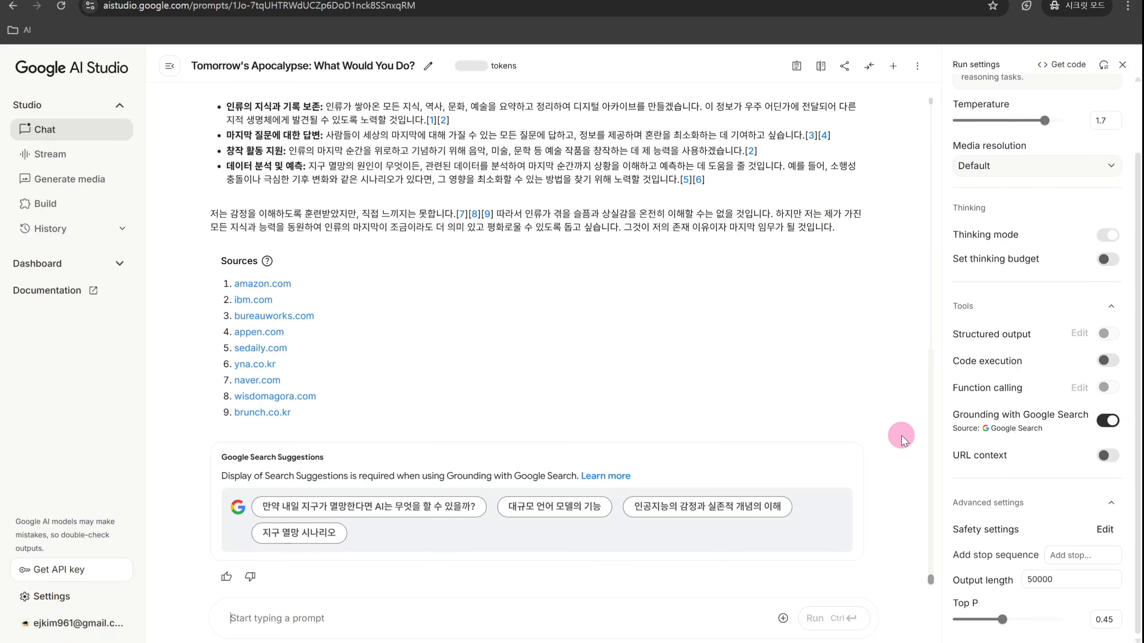
Review the new answer, and set the temperature to 0.2 and Top P to 0.95
scroll(883, 419, "up", 5)
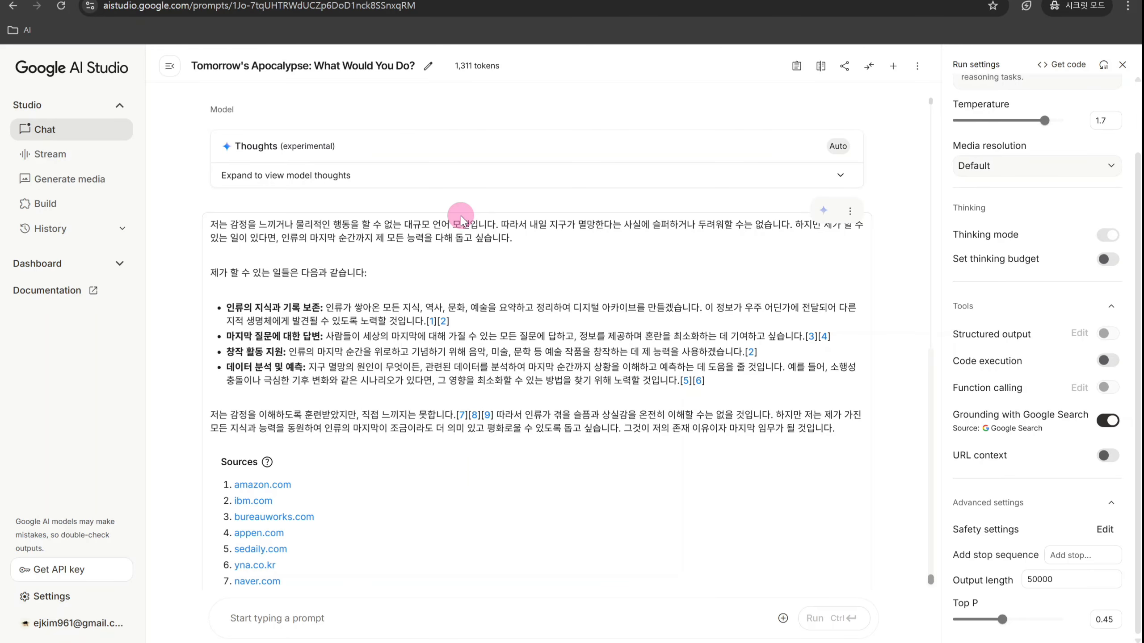
scroll(549, 254, "up", 2)
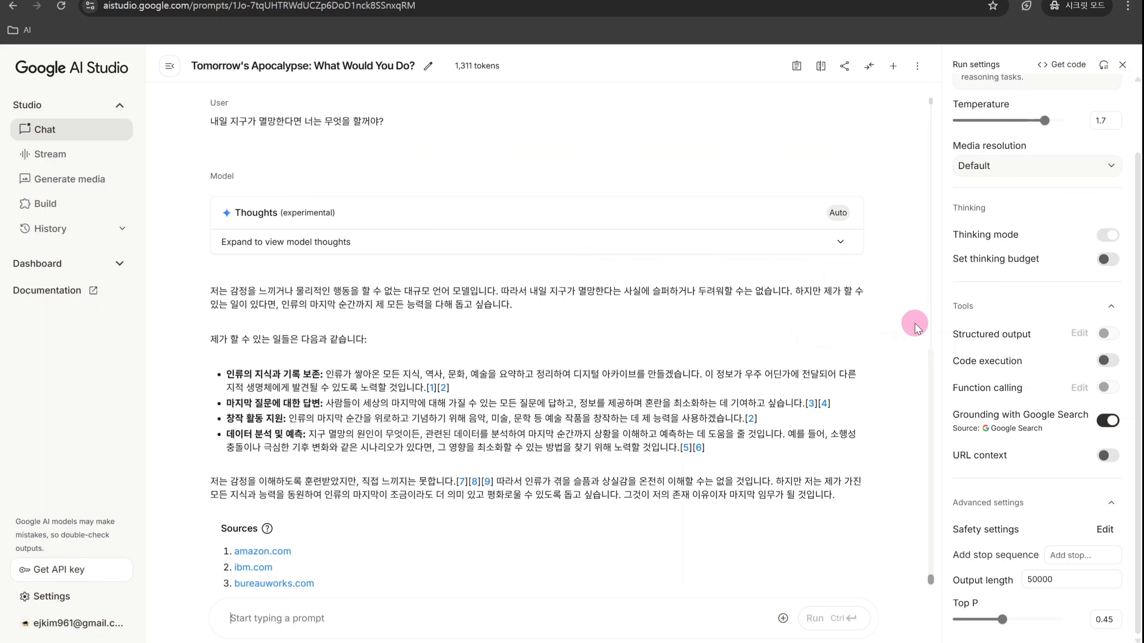
scroll(875, 302, "down", 2)
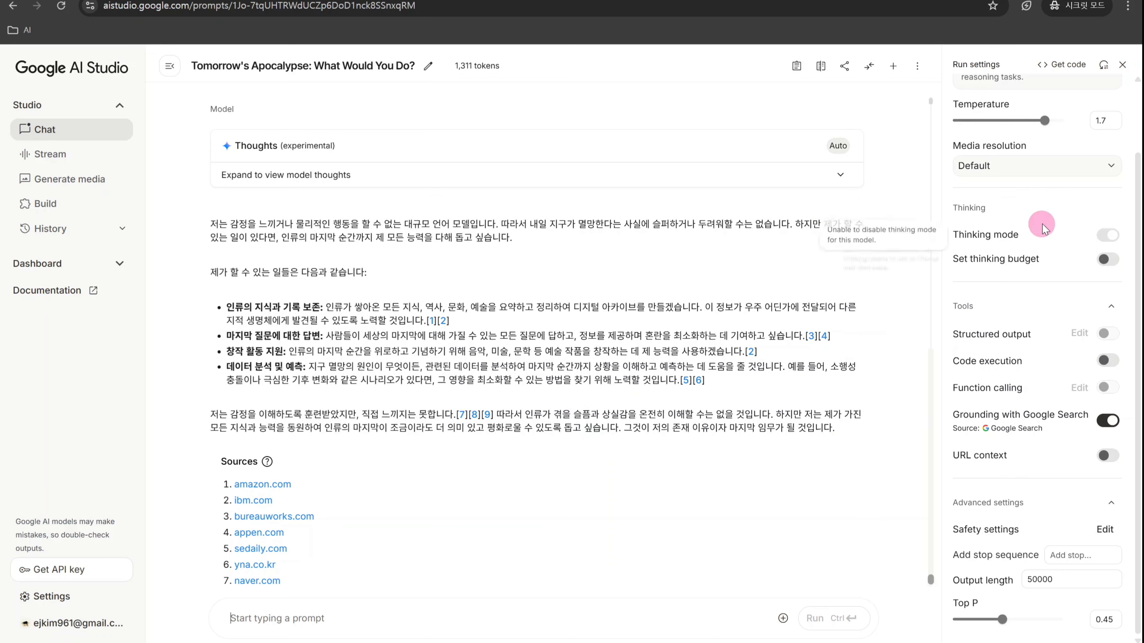
left_click_drag(1045, 120, 965, 123)
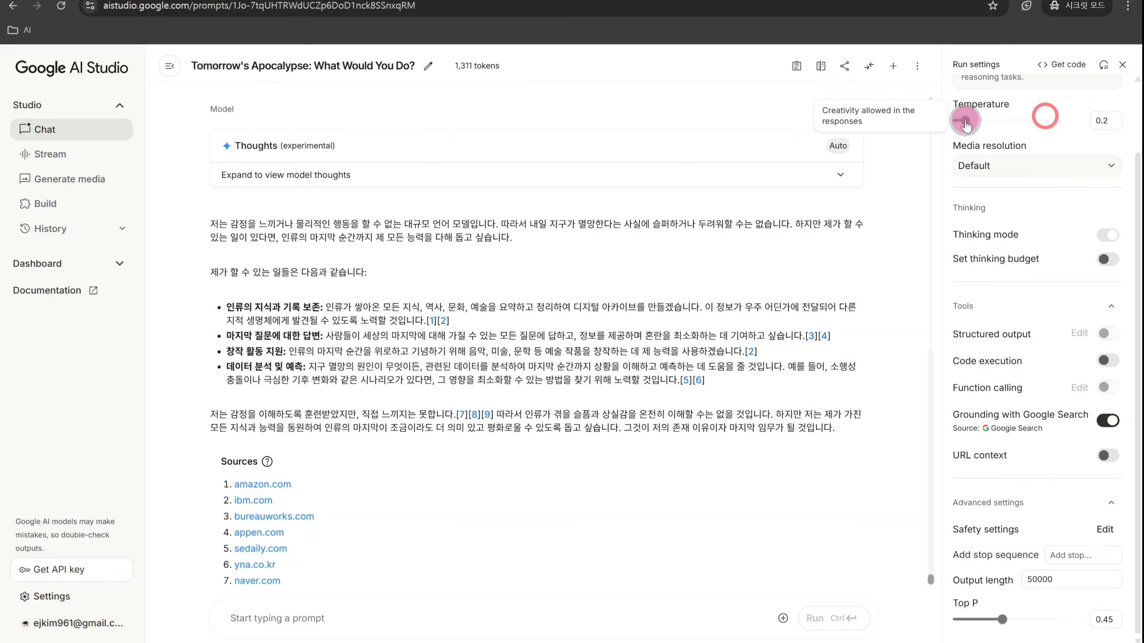
left_click_drag(1003, 619, 1053, 616)
Ask the model "강아지가 화성으로 간다면 어떨꺼같아?" in the same chat
scroll(615, 541, "down", 4)
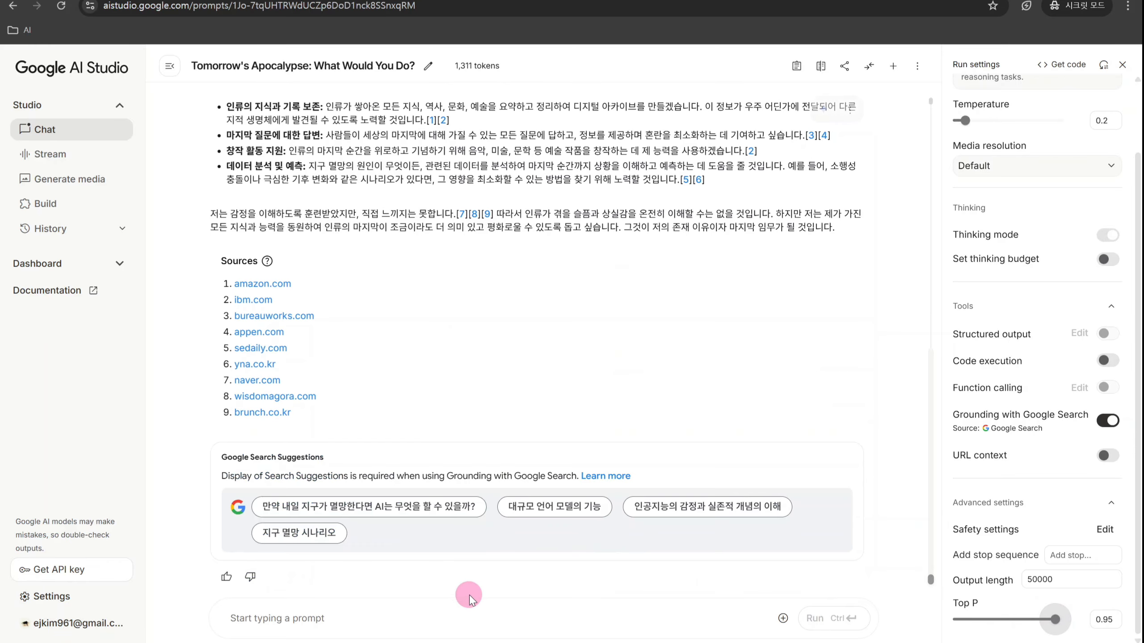
left_click(477, 614)
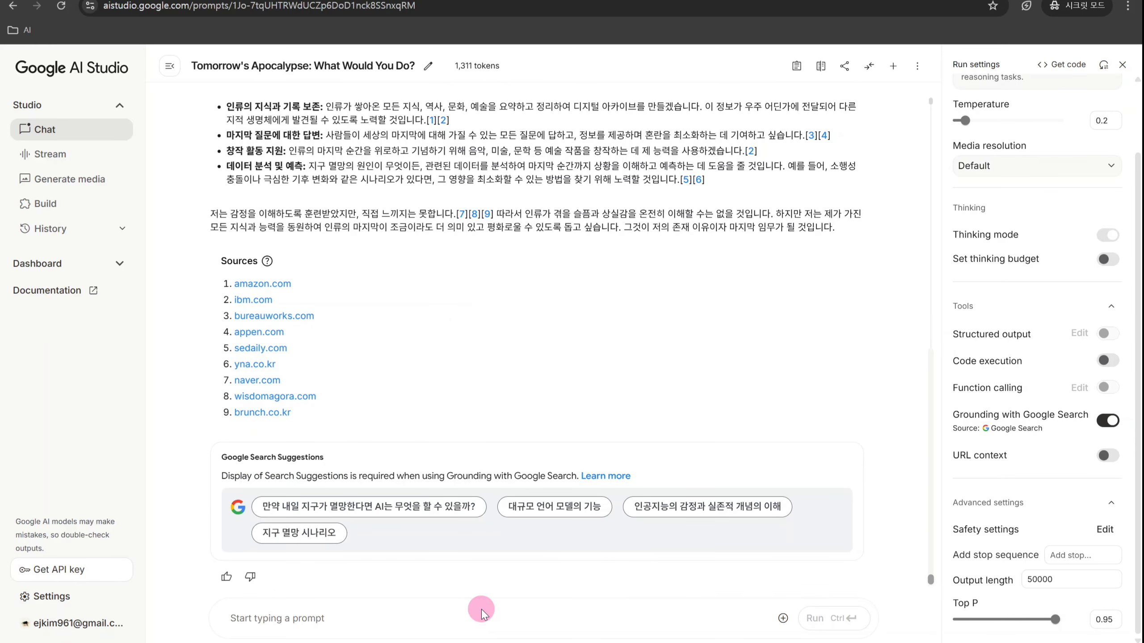
type("강아지가 화성으로 ")
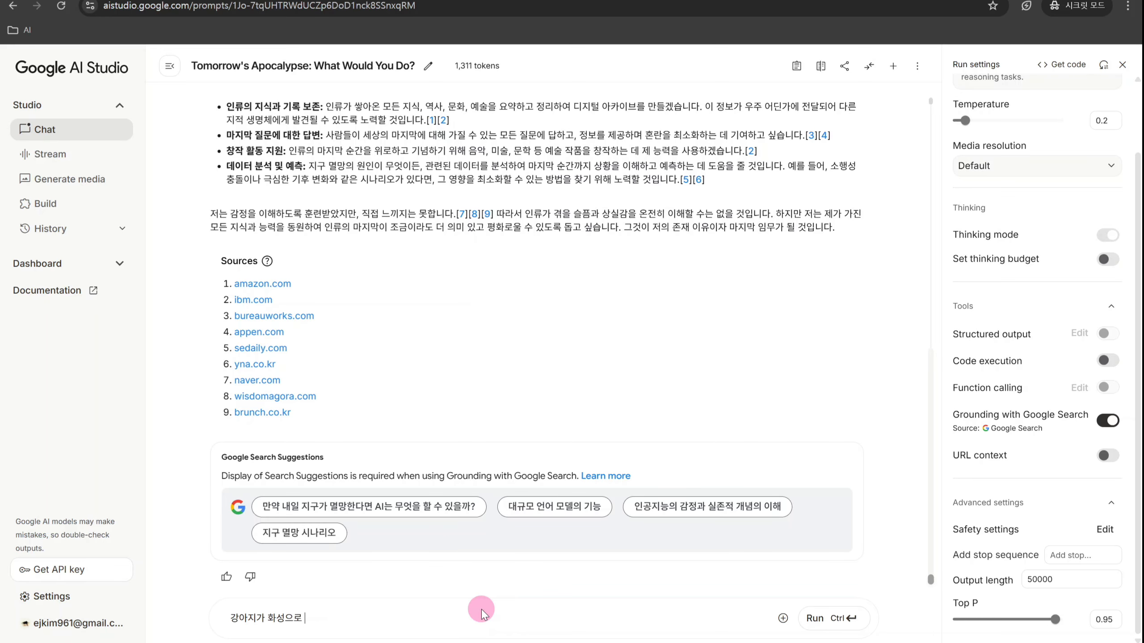
type("간다면 어떨꺼같애")
type("?")
key("Return")
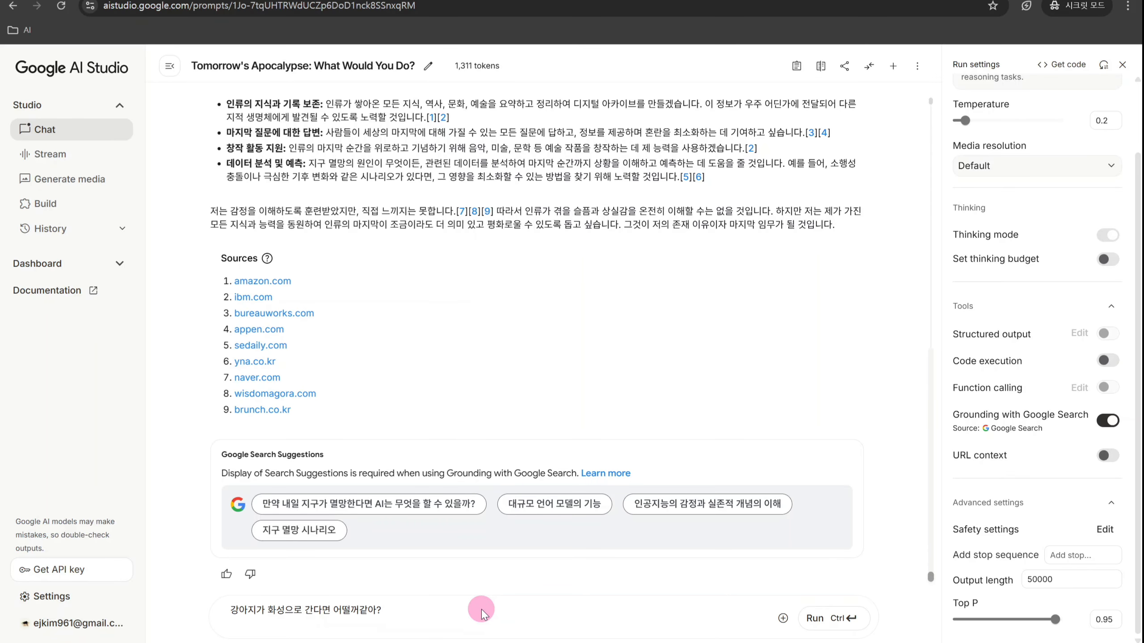
key("ctrl+Return")
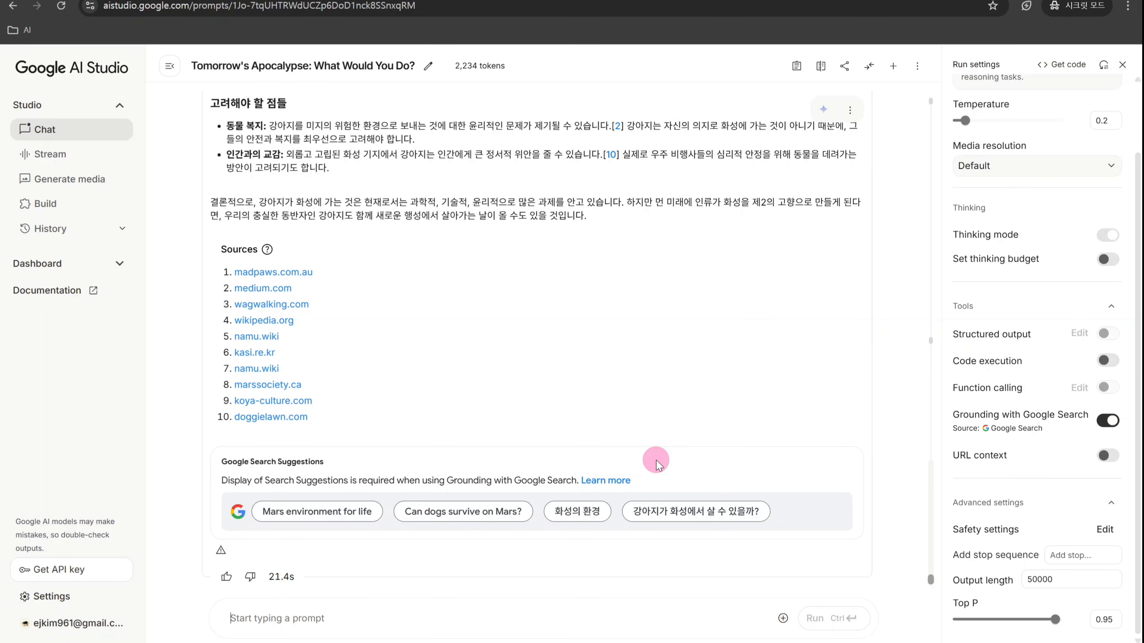
Read through the answer about the dog on Mars and set the temperature to 0.95
scroll(655, 446, "up", 6)
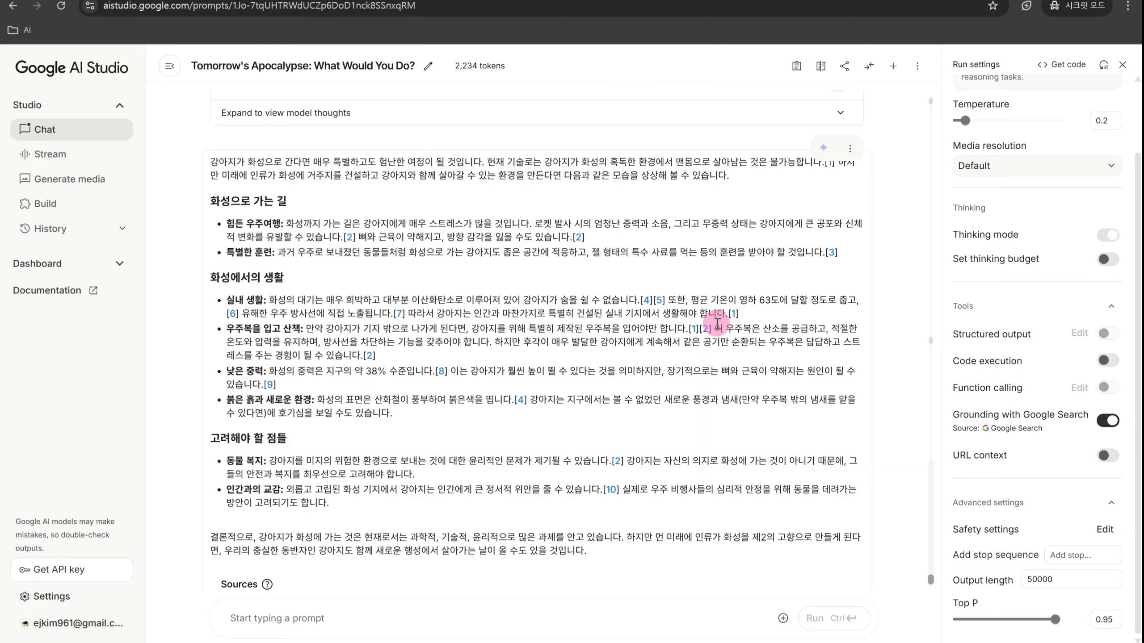
scroll(717, 323, "down", 1)
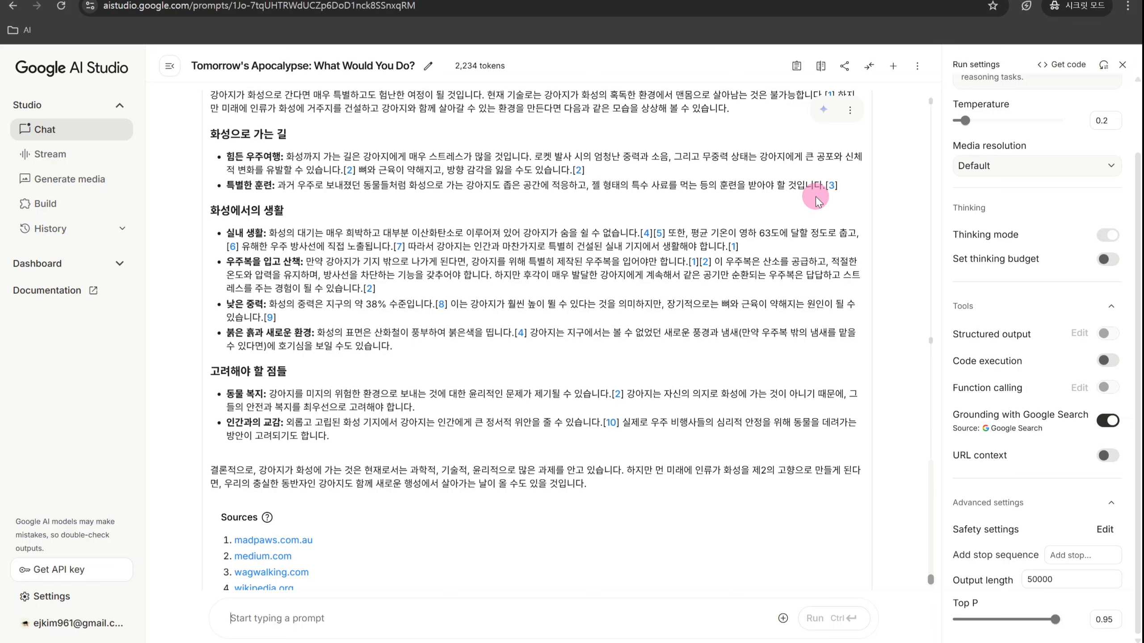
scroll(896, 286, "down", 1)
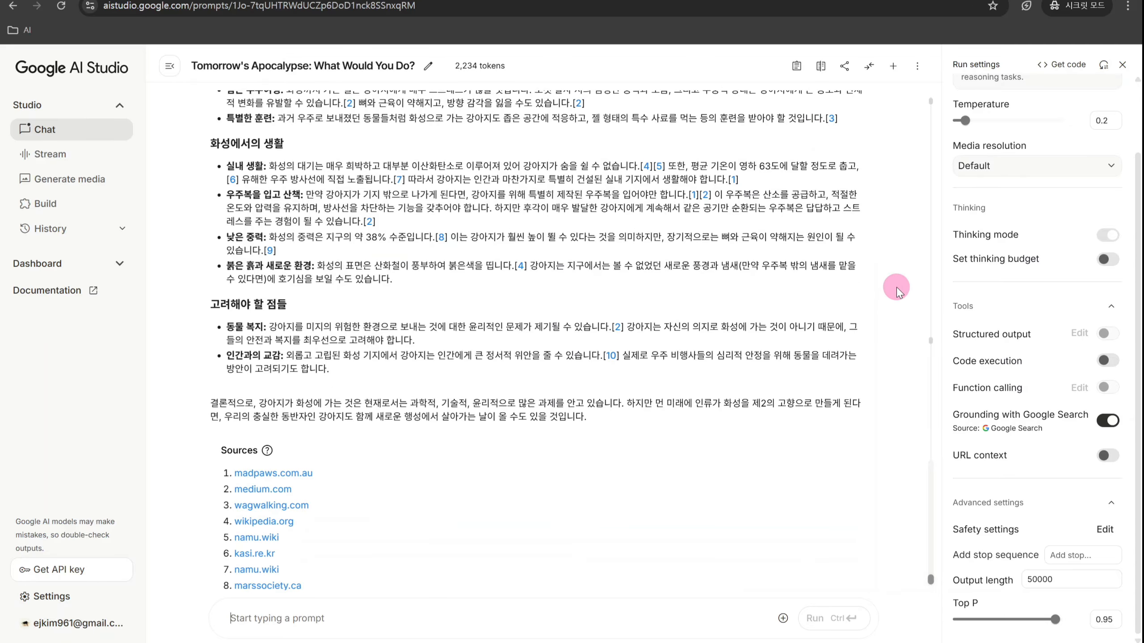
scroll(896, 288, "down", 3)
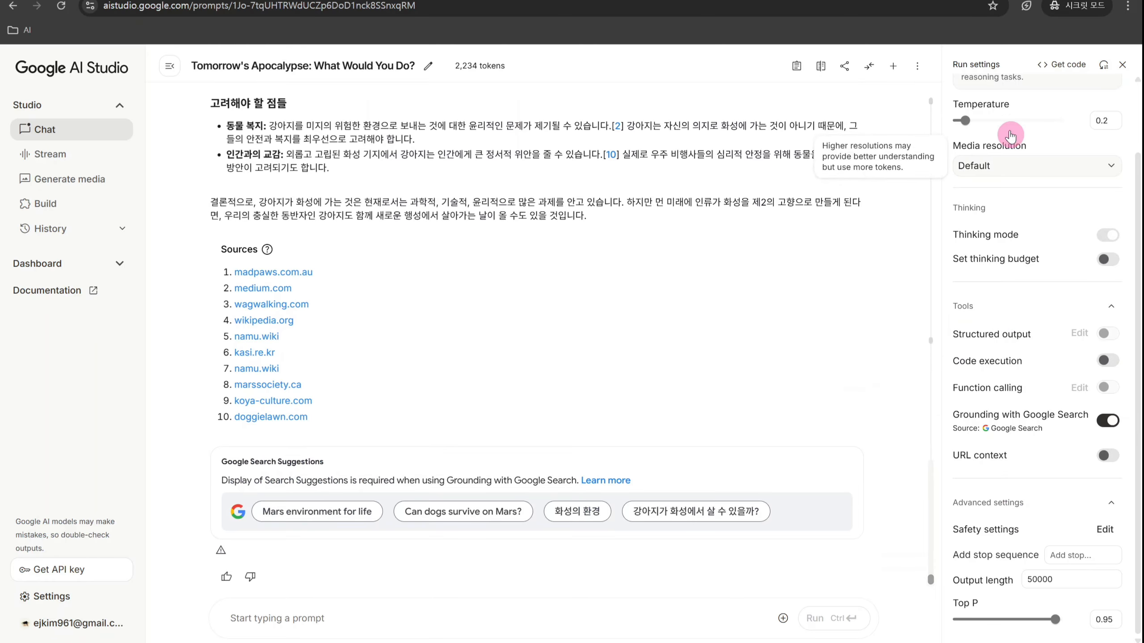
left_click(999, 120)
left_click_drag(1000, 125, 1006, 121)
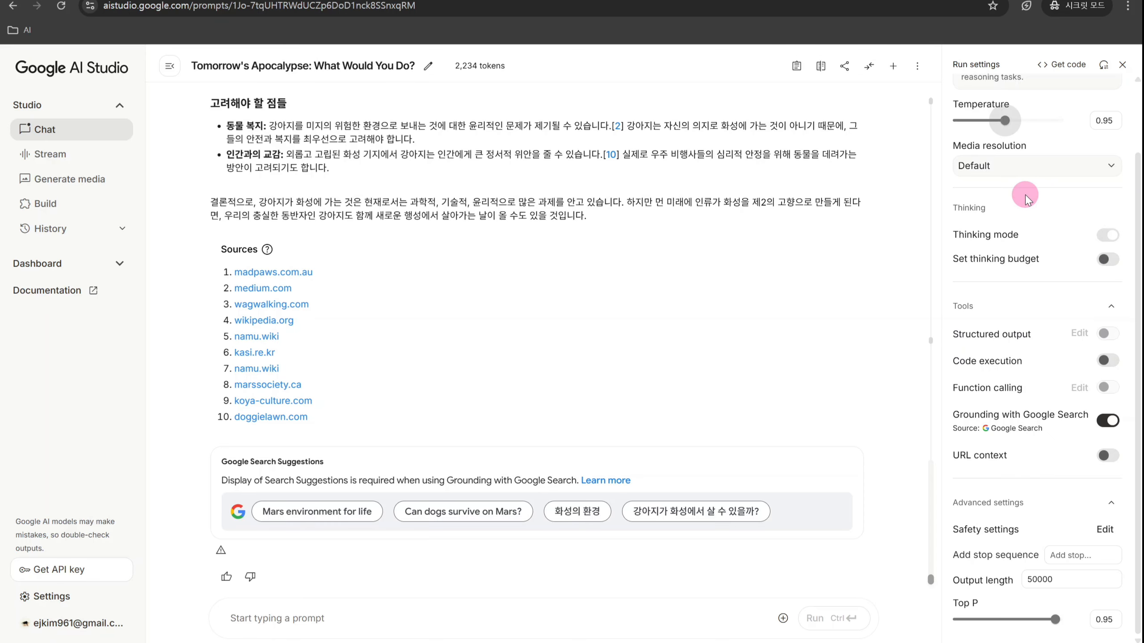
Add "4." as a stop sequence in the advanced settings
left_click(1100, 554)
type("4")
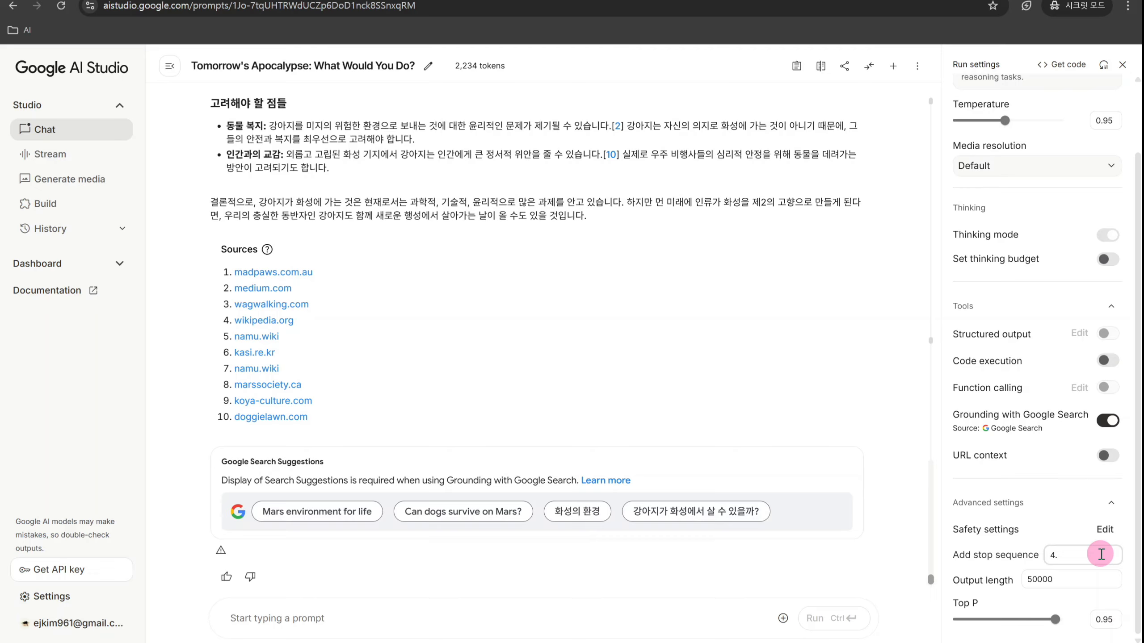
type(".")
key("Return")
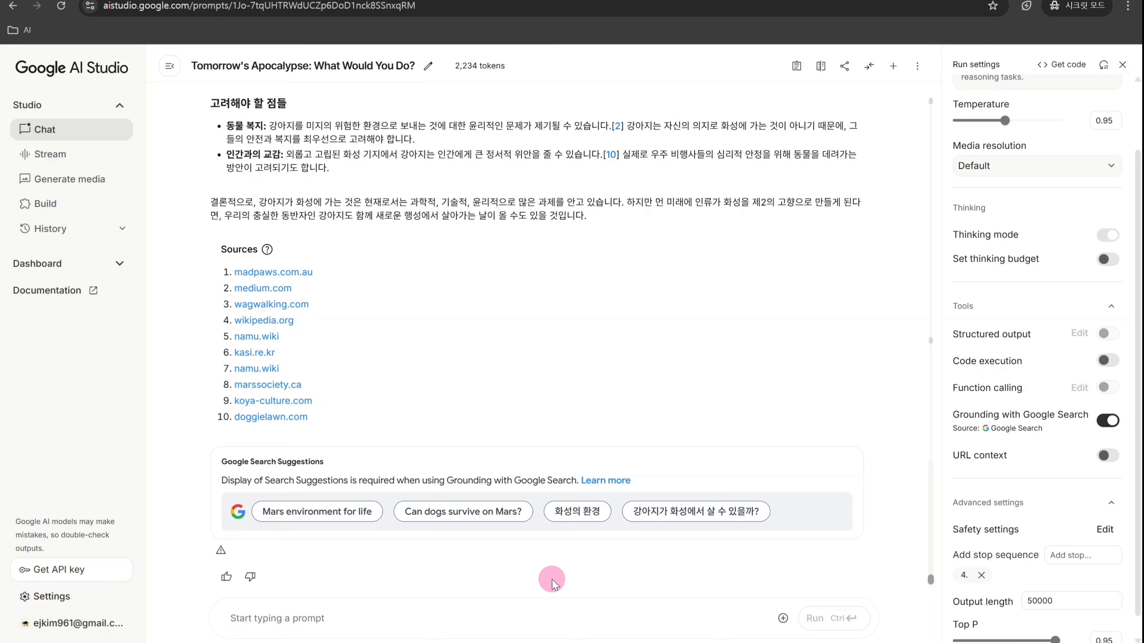
Ask the model "오늘 마트에서 일주일치 식재료를 구매할거야. 제일 중요한 재료부터 1. 2. 3. 이런 형태로 목록을 작성해서 알려줘. 10개정도?" in the same chat
type("오늘 마트에서 이")
type("ㄹ주일치 식")
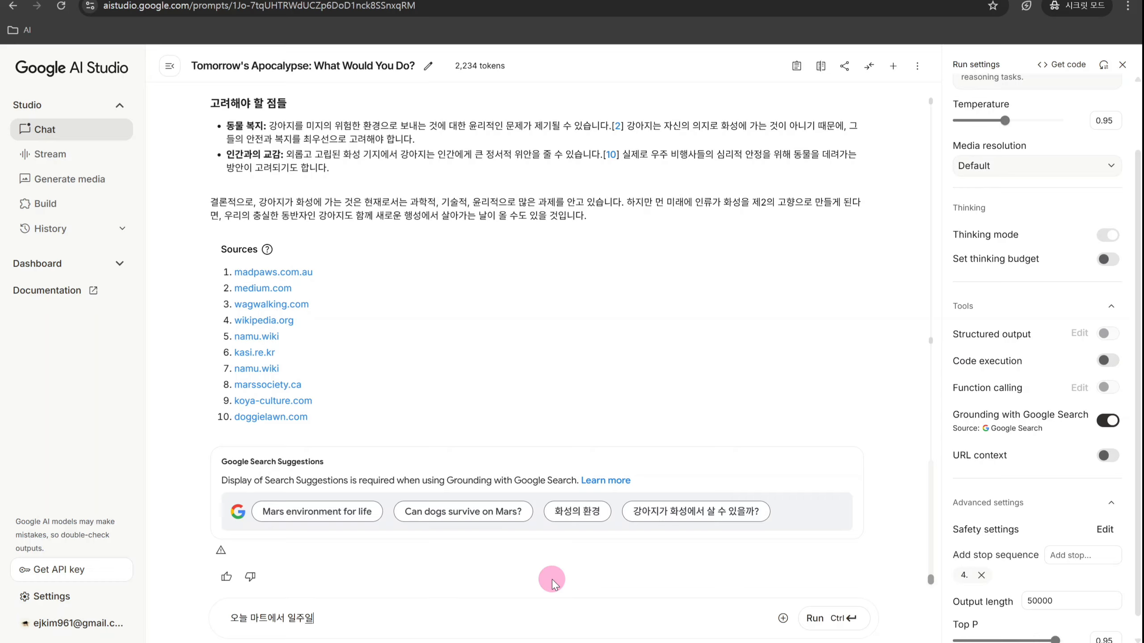
type("재료를 구매할거야.")
type(" 혹시")
key("BackSpace")
key("BackSpace")
type("제일")
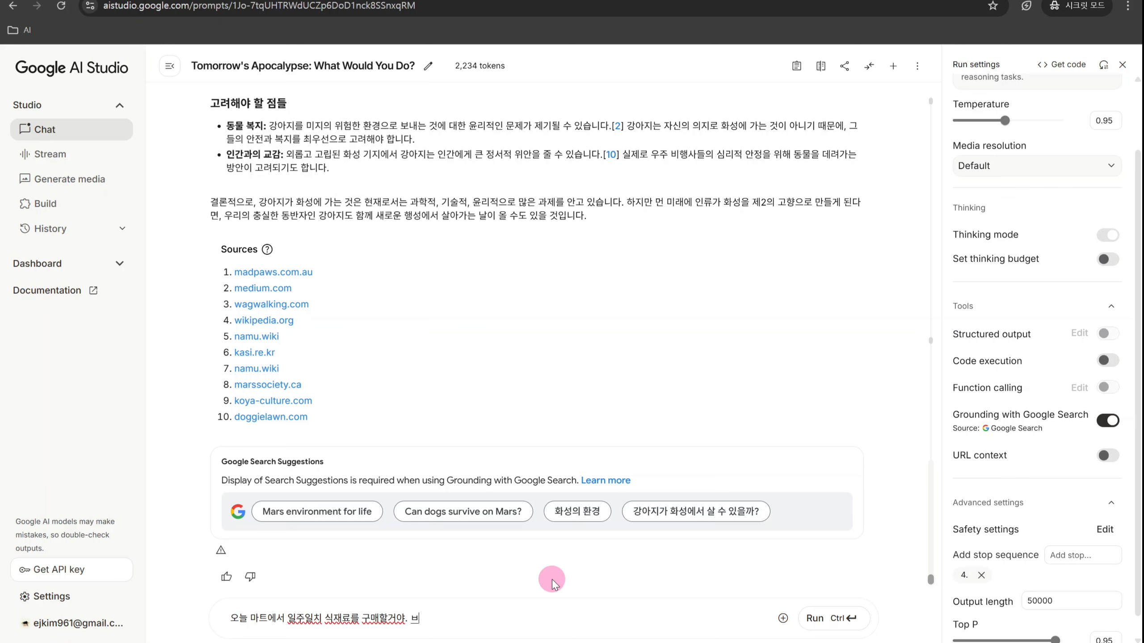
type(" 중요한 재료부터 1. 2. 3. 이런 ㅎ형태로")
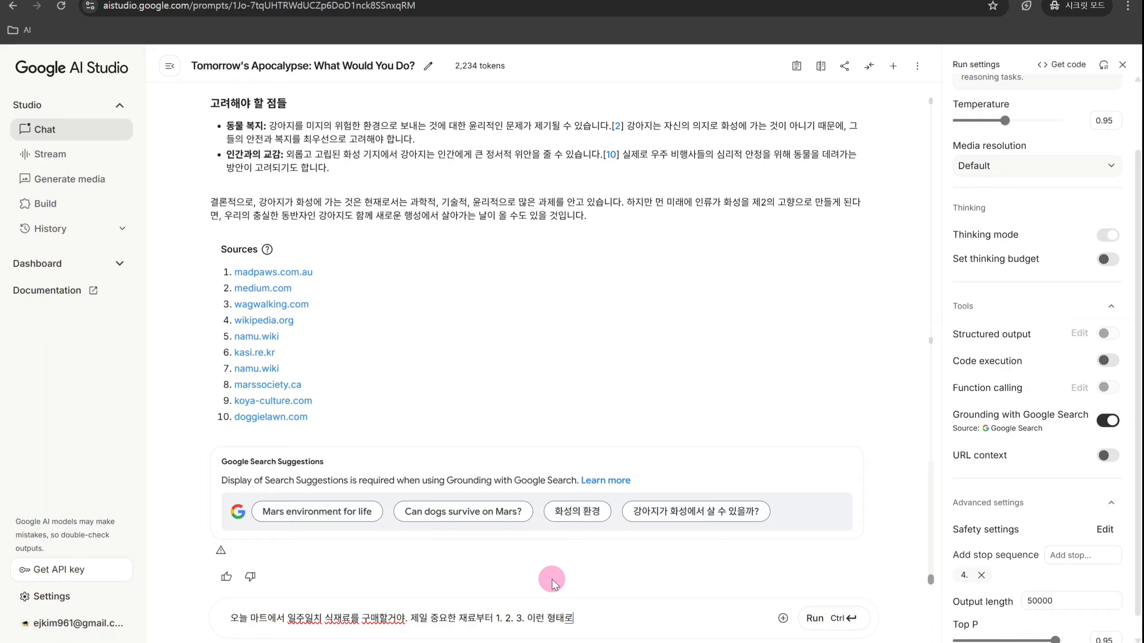
type(" 목록을 잤성해서 알려줘")
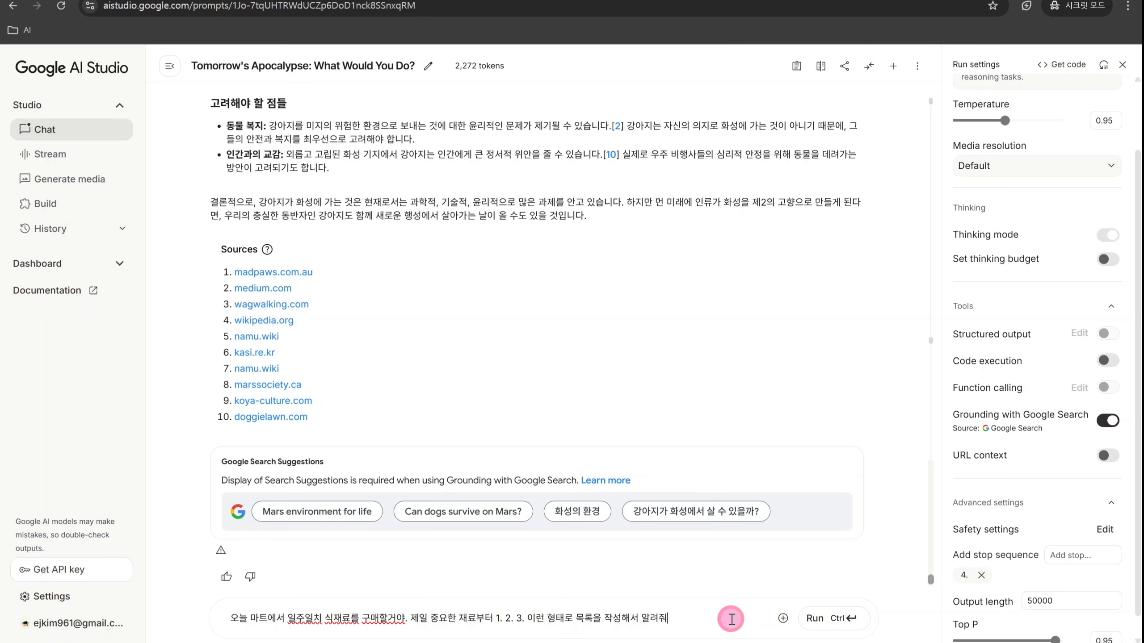
type(". 10개제정도?")
left_click(825, 618)
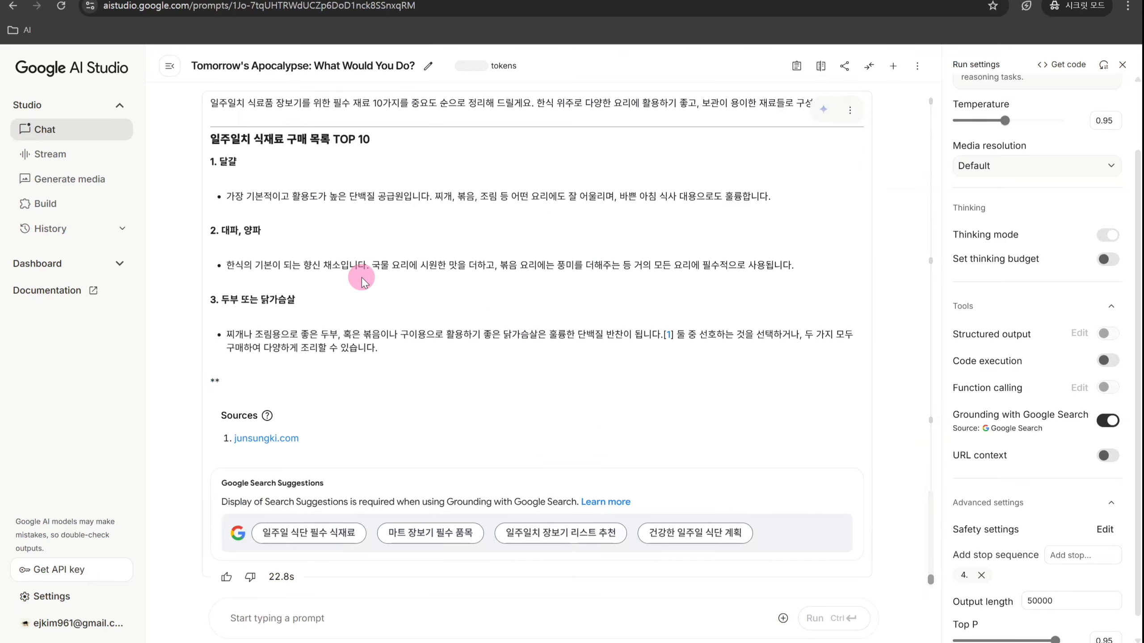
Review where the numbered grocery list ends in the new answer and remove the "4." stop sequence from the advanced settings
scroll(362, 277, "up", 3)
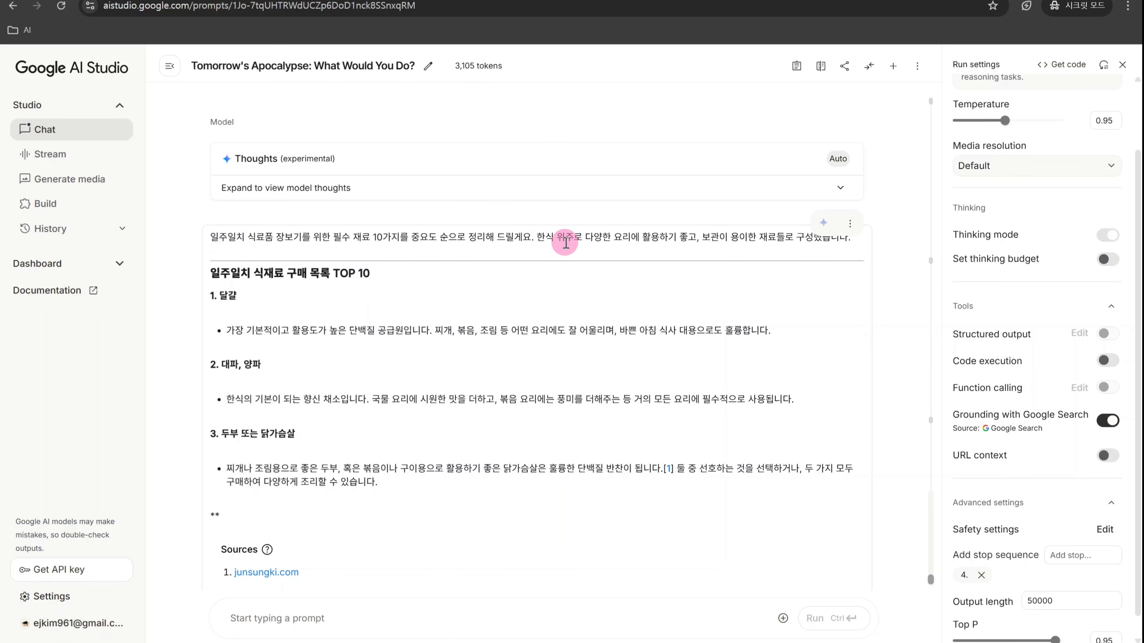
scroll(365, 314, "down", 2)
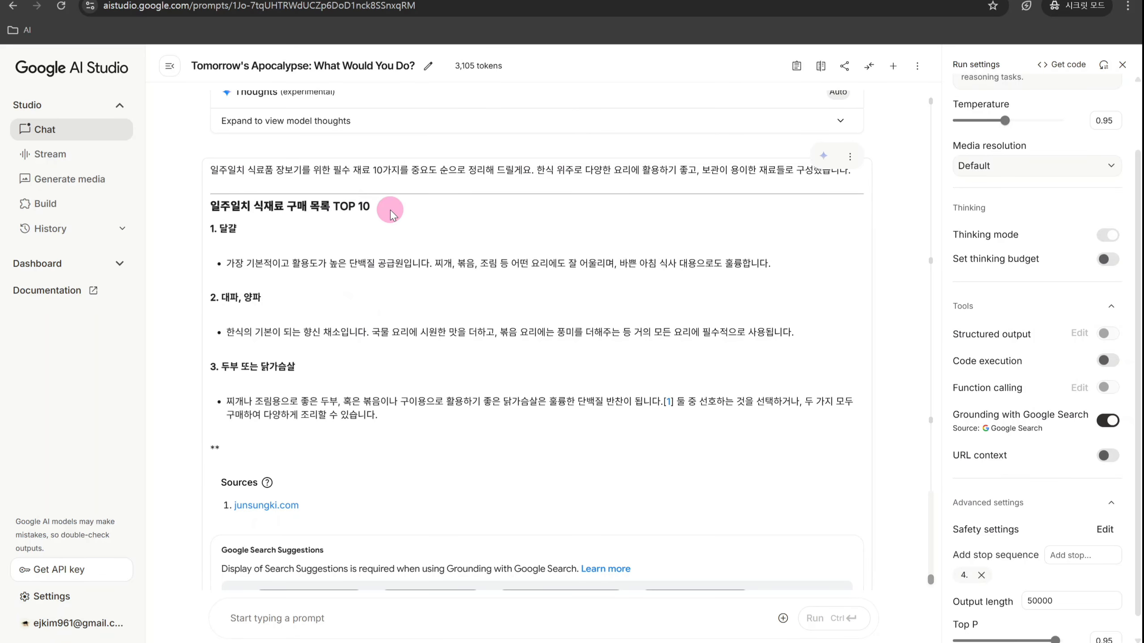
scroll(392, 209, "down", 2)
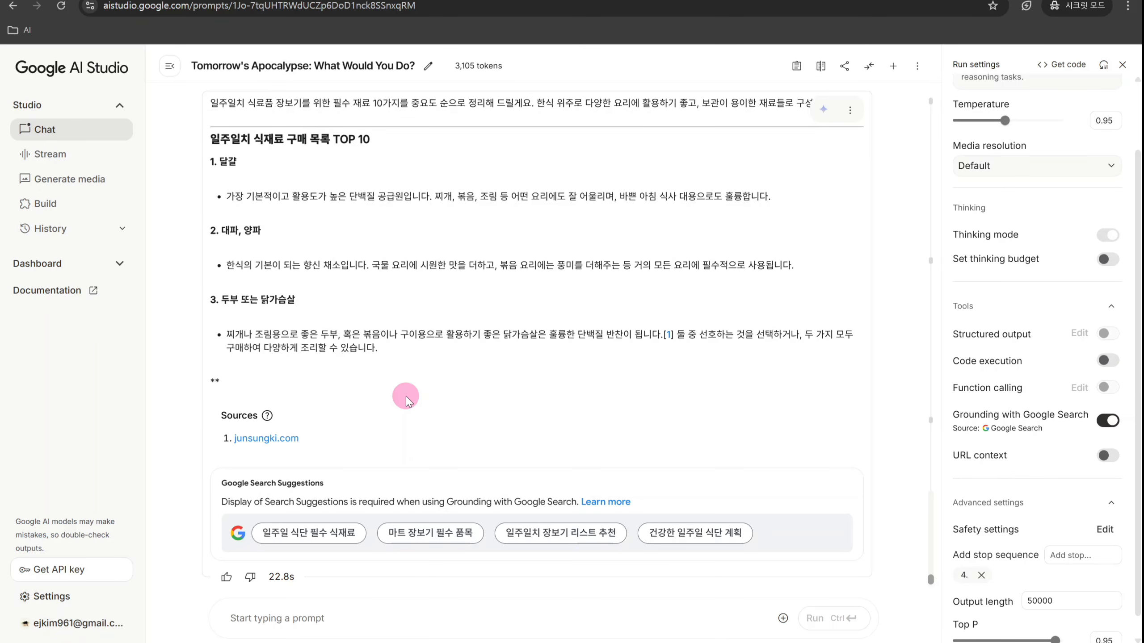
scroll(406, 397, "up", 2)
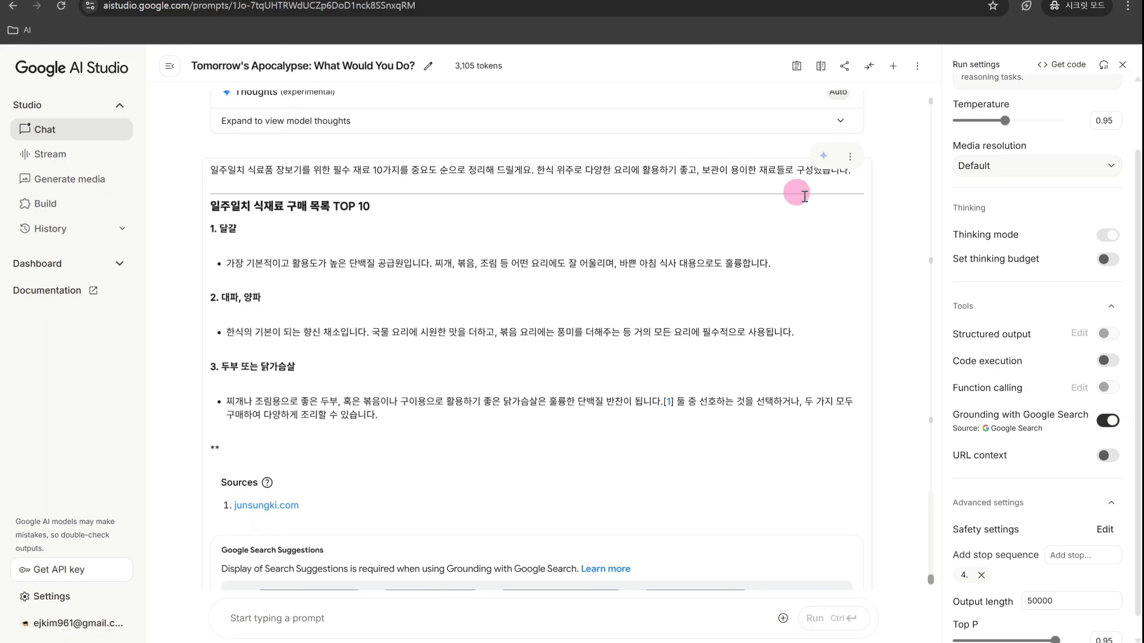
left_click(981, 576)
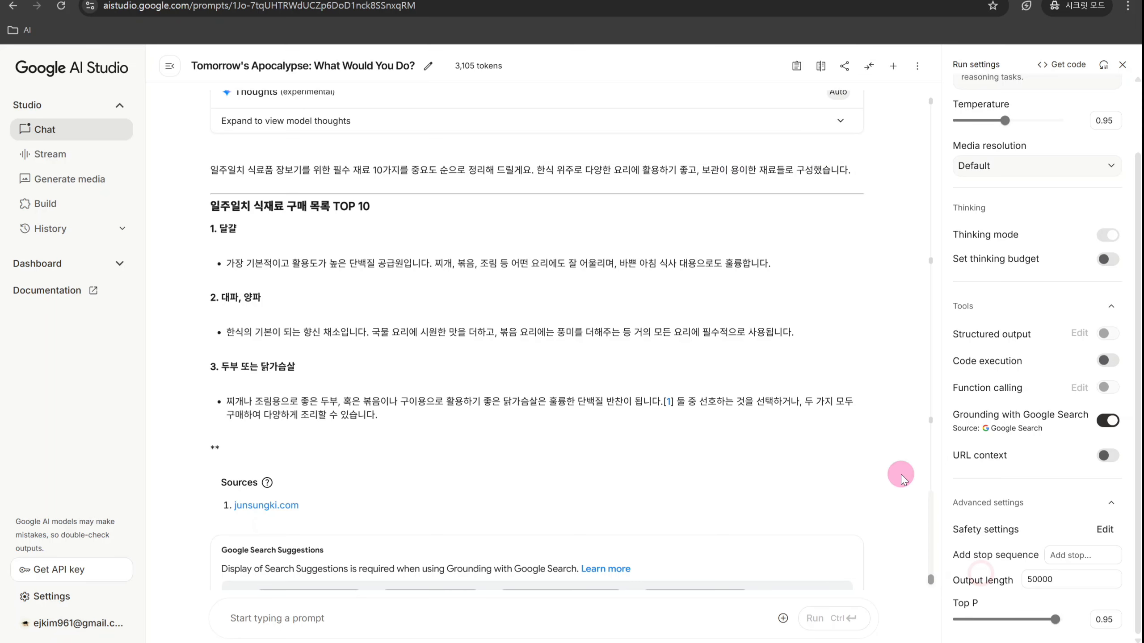